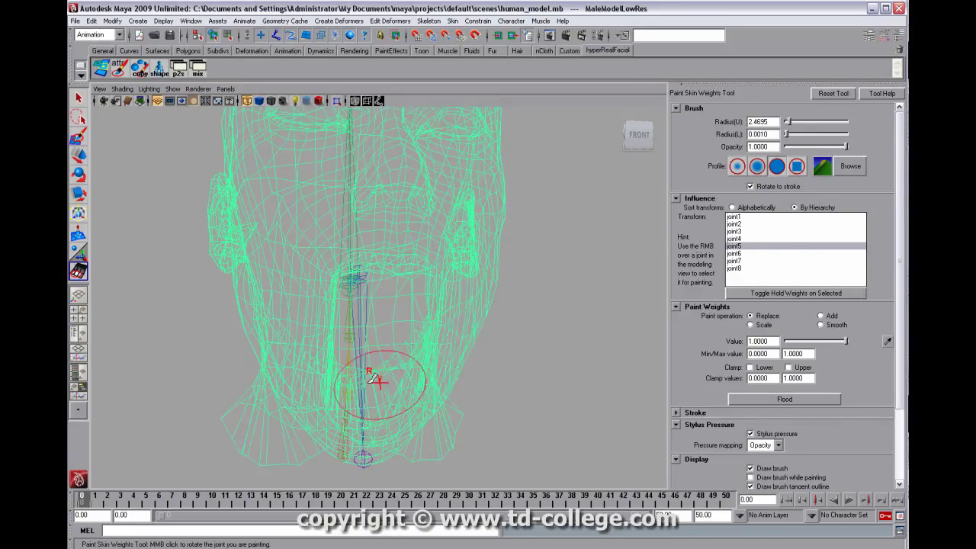
# Select the lower jaw joint in the head skeleton and rename it jaw.
pyautogui.keyDown('alt'); pyautogui.moveTo(379, 381); pyautogui.dragTo(534, 373); pyautogui.keyUp('alt')
pyautogui.keyDown('alt'); pyautogui.moveTo(333, 349); pyautogui.dragTo(451, 344, button='middle'); pyautogui.keyUp('alt')
pyautogui.press('q')
pyautogui.click(565, 393)
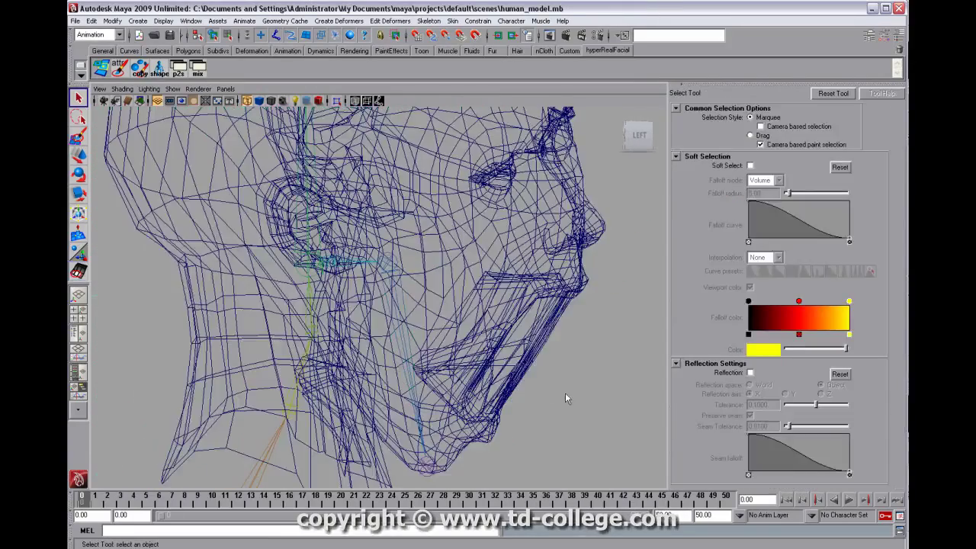
pyautogui.click(399, 296)
pyautogui.click(898, 38)
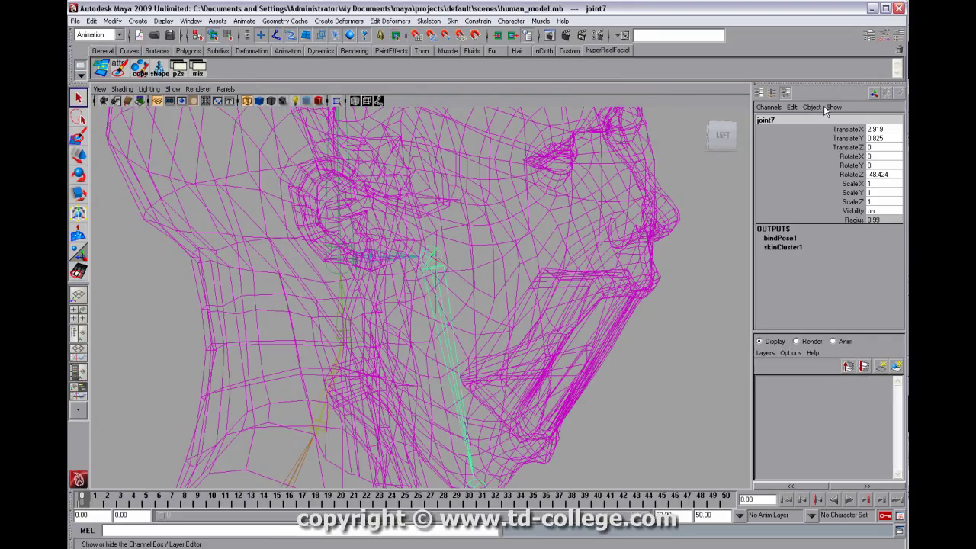
pyautogui.click(784, 120)
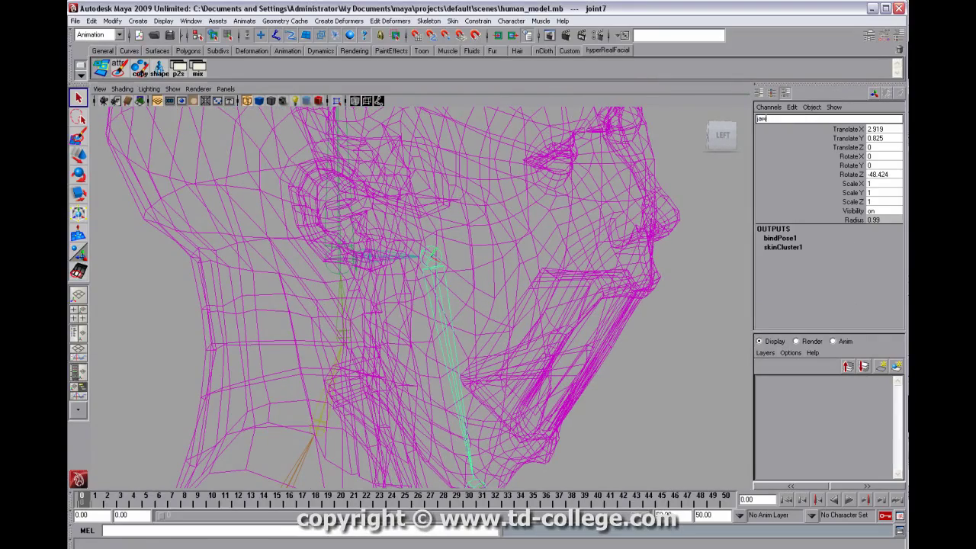
pyautogui.write('jaw')
pyautogui.press('Return')
# Select the joint at the crown of the head and rename it head_tip.
pyautogui.keyDown('alt'); pyautogui.moveTo(518, 293); pyautogui.dragTo(576, 299); pyautogui.keyUp('alt')
pyautogui.keyDown('alt'); pyautogui.moveTo(599, 339); pyautogui.dragTo(614, 366, button='middle'); pyautogui.keyUp('alt')
pyautogui.keyDown('alt'); pyautogui.moveTo(613, 367); pyautogui.dragTo(364, 223, button='right'); pyautogui.keyUp('alt')
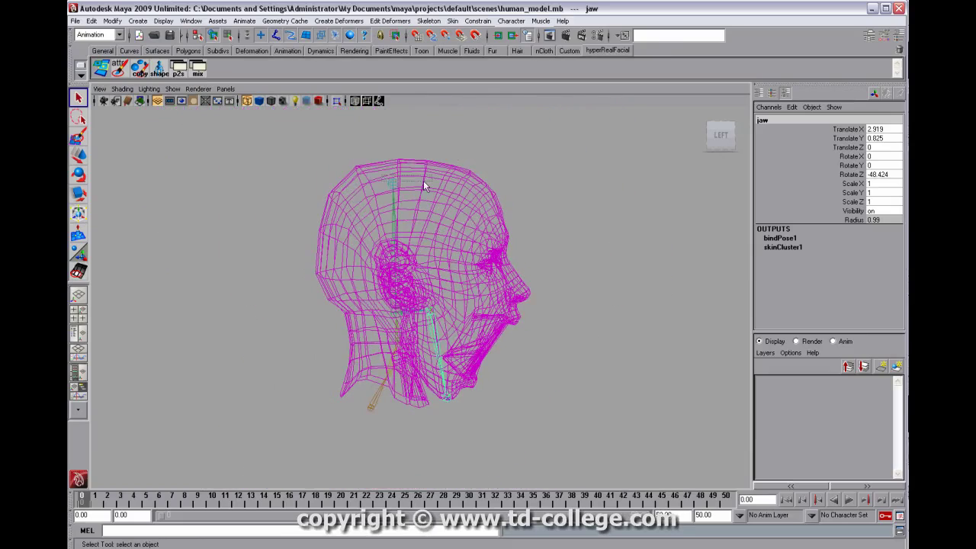
pyautogui.moveTo(424, 182); pyautogui.dragTo(432, 193)
pyautogui.click(803, 119)
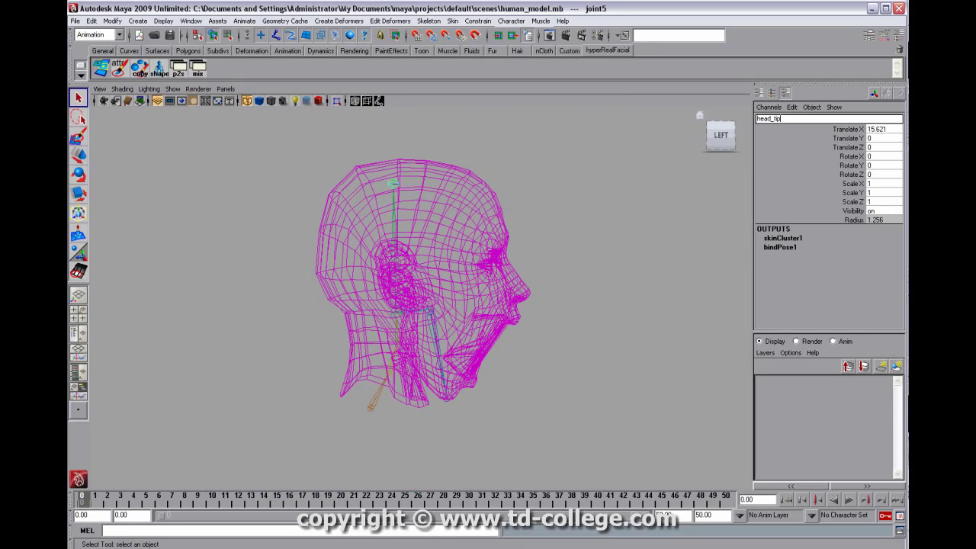
pyautogui.write('head_tip')
pyautogui.press('Return')
# Select the head mesh and open the Paint Skin Weights Tool settings for it.
pyautogui.keyDown('alt'); pyautogui.moveTo(559, 294); pyautogui.dragTo(565, 259, button='middle'); pyautogui.keyUp('alt')
pyautogui.keyDown('alt'); pyautogui.moveTo(565, 259); pyautogui.dragTo(751, 245, button='right'); pyautogui.keyUp('alt')
pyautogui.click(450, 289)
pyautogui.click(474, 285)
pyautogui.click(538, 227)
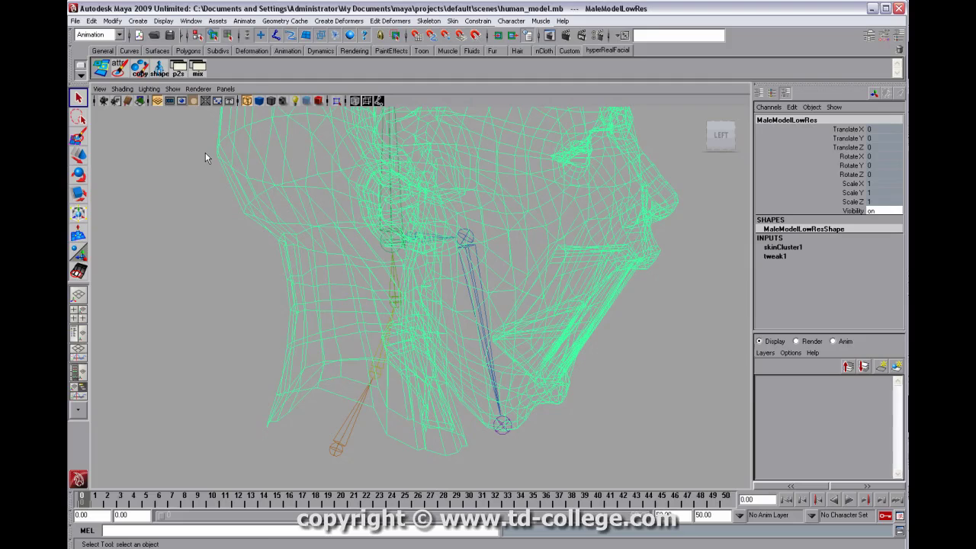
pyautogui.doubleClick(78, 271)
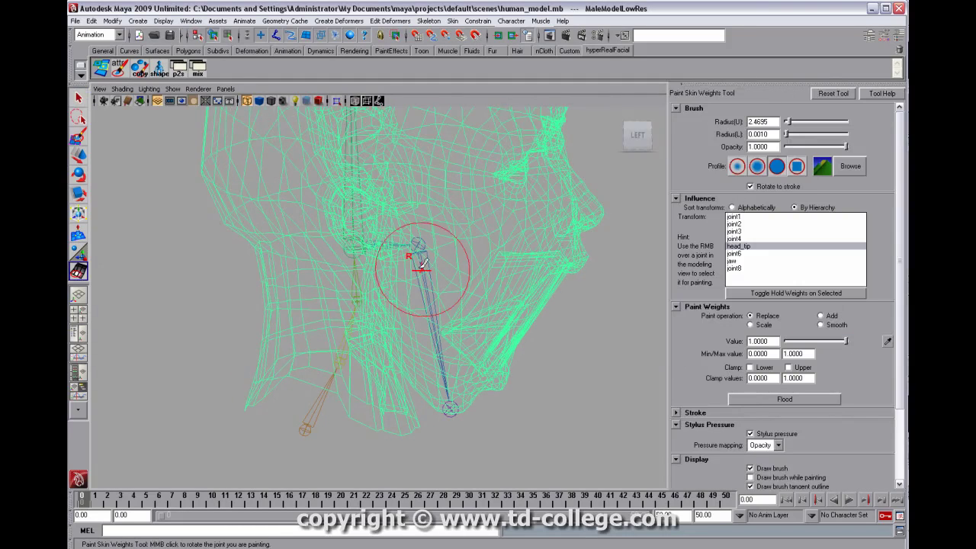
pyautogui.keyDown('alt'); pyautogui.moveTo(422, 267); pyautogui.dragTo(380, 262, button='middle'); pyautogui.keyUp('alt')
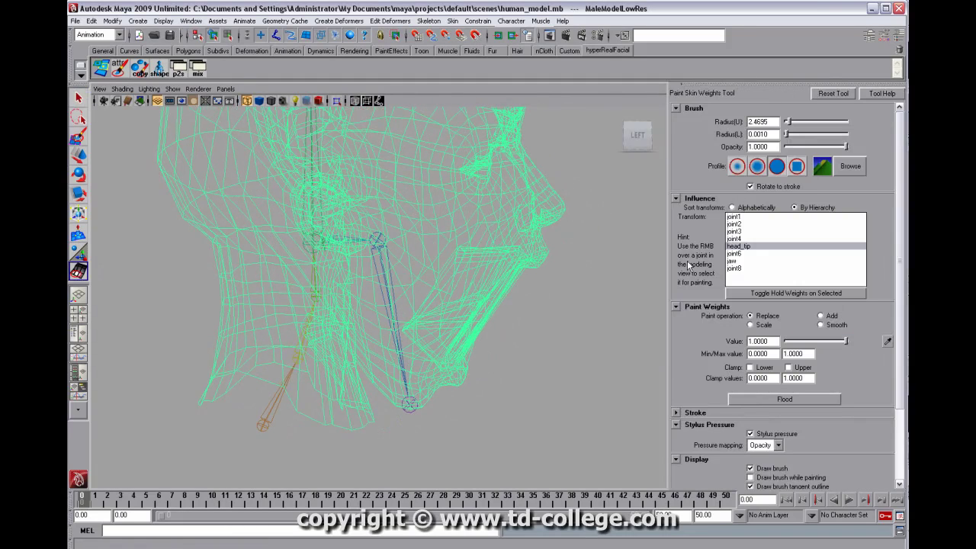
# Display the head_tip influence on the shaded head mesh and examine its weights from the front.
pyautogui.click(752, 261)
pyautogui.click(755, 247)
pyautogui.scroll(2, 443, 259)
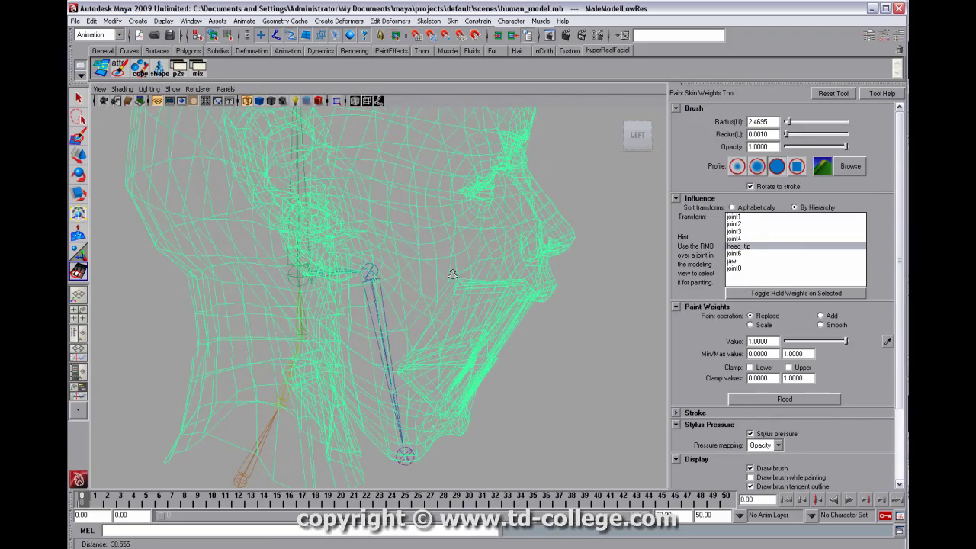
pyautogui.press('5')
pyautogui.moveTo(460, 284)
pyautogui.keyDown('alt'); pyautogui.mouseDown()
pyautogui.moveTo(355, 274)
pyautogui.moveTo(316, 257)
pyautogui.mouseUp(); pyautogui.keyUp('alt')
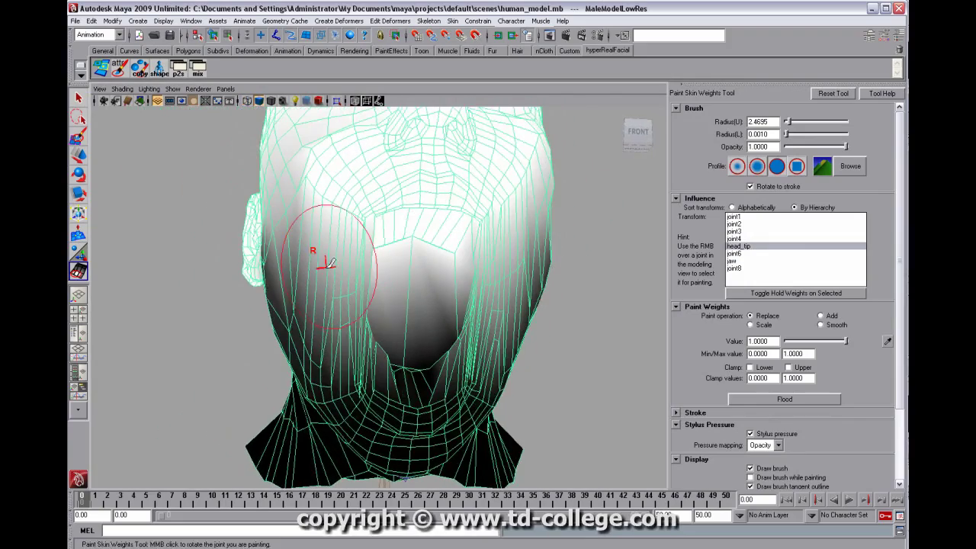
# Smooth the jaw influence's weights over the whole mesh by flooding several times with the Smooth operation.
pyautogui.click(747, 261)
pyautogui.moveTo(419, 338)
pyautogui.keyDown('alt'); pyautogui.mouseDown()
pyautogui.moveTo(427, 318)
pyautogui.moveTo(371, 380)
pyautogui.moveTo(431, 290)
pyautogui.moveTo(452, 379)
pyautogui.moveTo(404, 350)
pyautogui.mouseUp(); pyautogui.keyUp('alt')
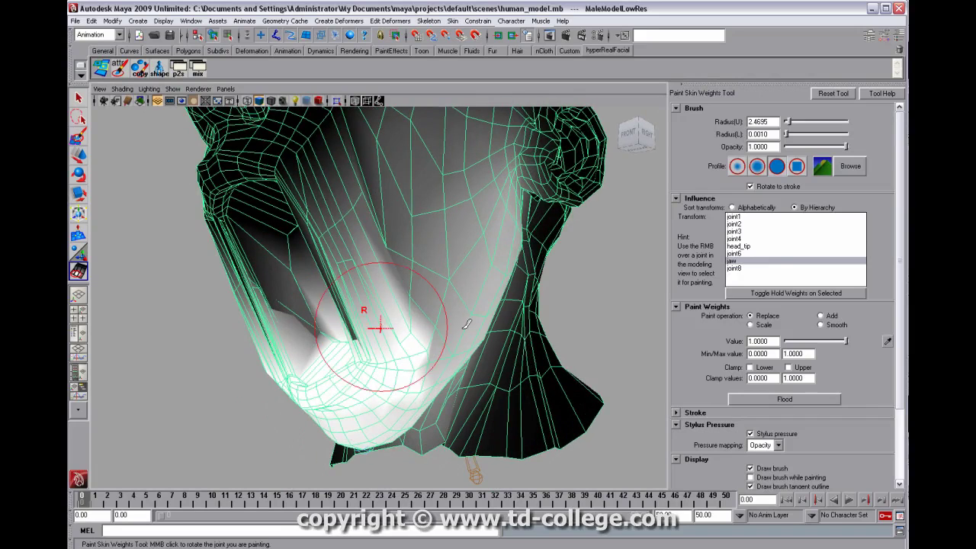
pyautogui.click(837, 326)
pyautogui.click(811, 398)
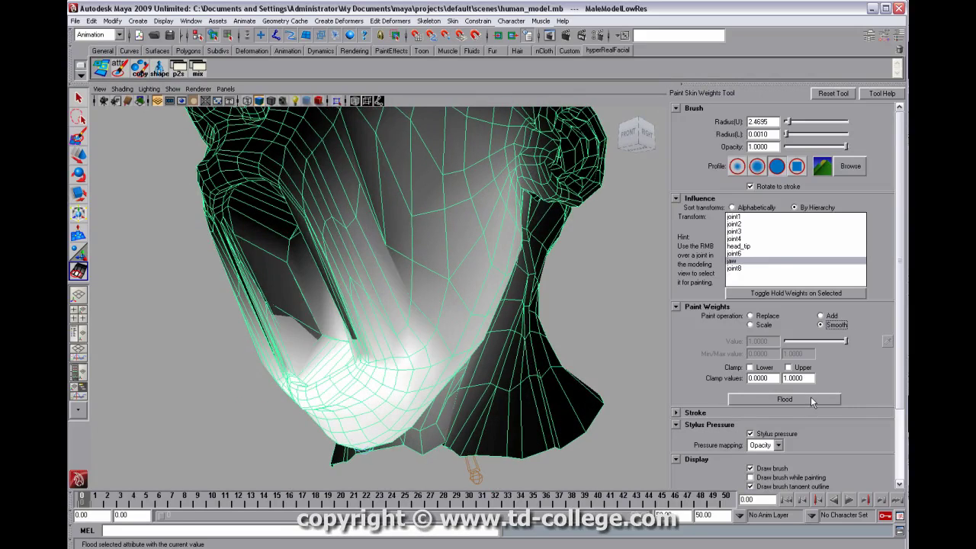
pyautogui.click(810, 398)
pyautogui.click(810, 397)
# Flood the head_tip influence repeatedly with the Smooth operation to soften its weights across the head.
pyautogui.click(760, 247)
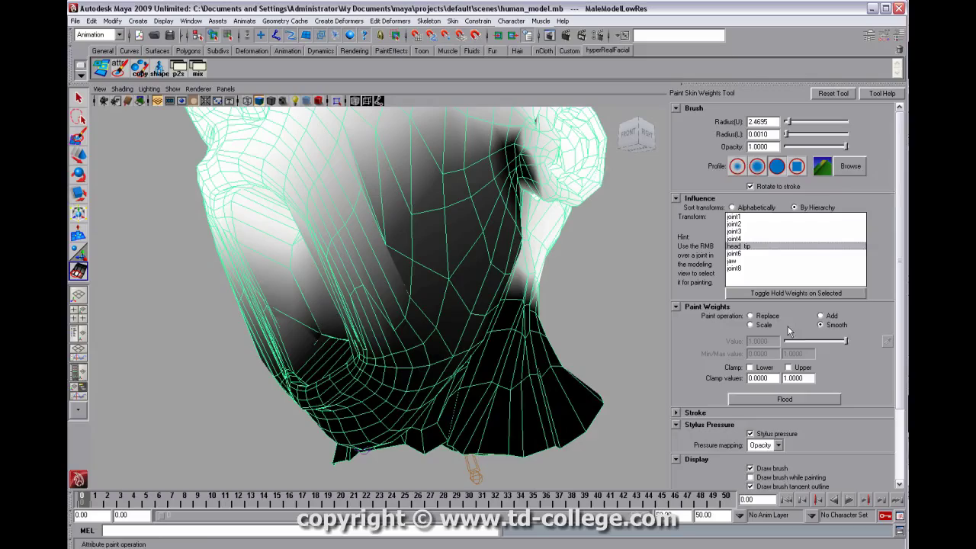
pyautogui.click(796, 398)
pyautogui.click(796, 399)
pyautogui.click(796, 400)
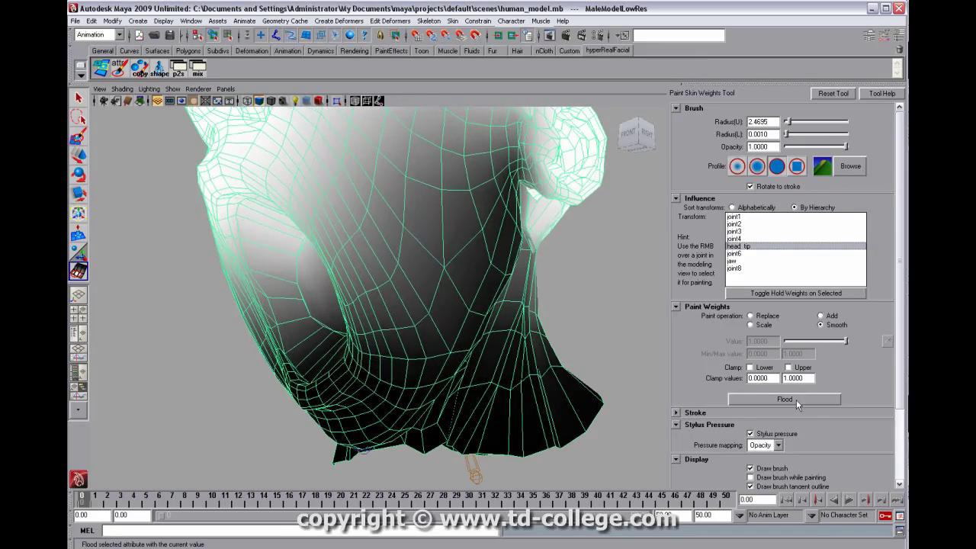
pyautogui.click(796, 399)
pyautogui.click(796, 400)
pyautogui.click(797, 400)
# Pick the neck joint joint3 as the paint influence and display its weights on the shaded mesh.
pyautogui.keyDown('alt'); pyautogui.moveTo(305, 314); pyautogui.dragTo(473, 313); pyautogui.keyUp('alt')
pyautogui.keyDown('alt'); pyautogui.moveTo(472, 313); pyautogui.dragTo(391, 310, button='right'); pyautogui.keyUp('alt')
pyautogui.moveTo(391, 310)
pyautogui.keyDown('alt'); pyautogui.mouseDown()
pyautogui.moveTo(422, 321)
pyautogui.moveTo(281, 315)
pyautogui.moveTo(326, 314)
pyautogui.moveTo(317, 313)
pyautogui.moveTo(334, 324)
pyautogui.moveTo(327, 312)
pyautogui.moveTo(477, 313)
pyautogui.mouseUp(); pyautogui.keyUp('alt')
pyautogui.press('4')
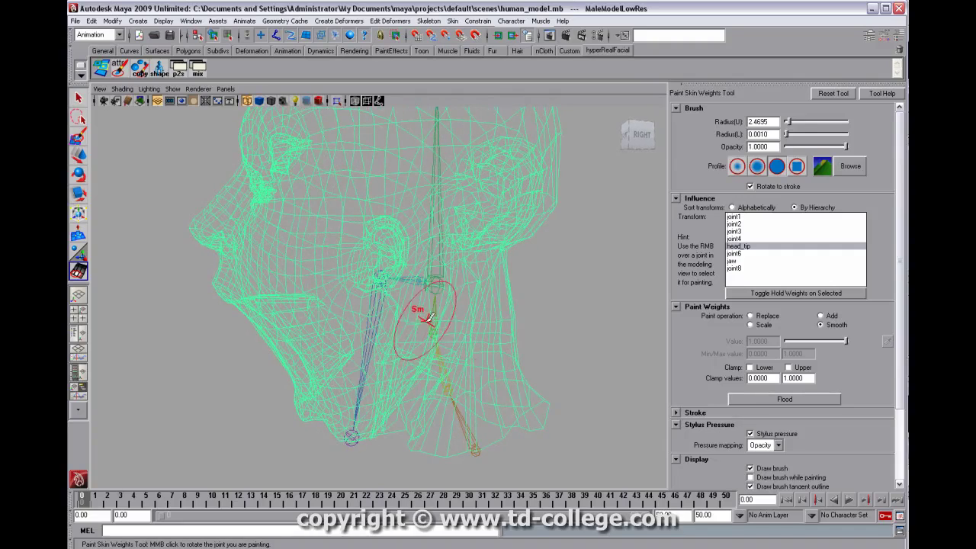
pyautogui.rightClick(437, 322)
pyautogui.click(435, 306)
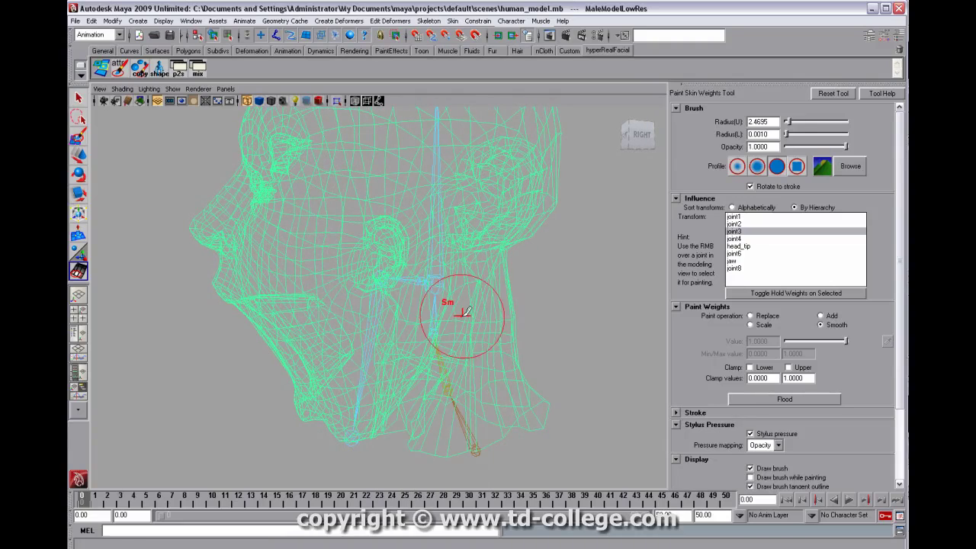
pyautogui.press('5')
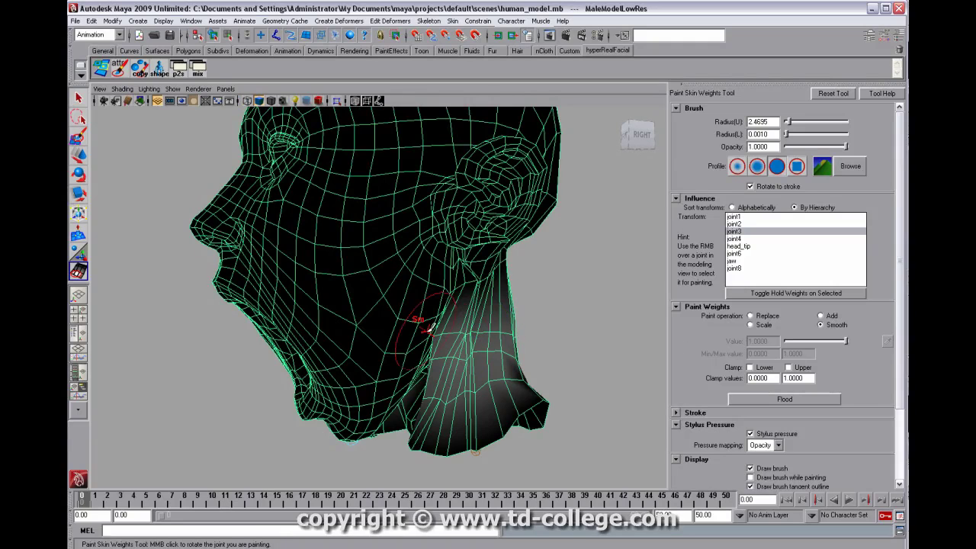
# Select the jaw joint in wireframe display and set its Rotate Z to 0 to close the mouth.
pyautogui.press('q')
pyautogui.press('w')
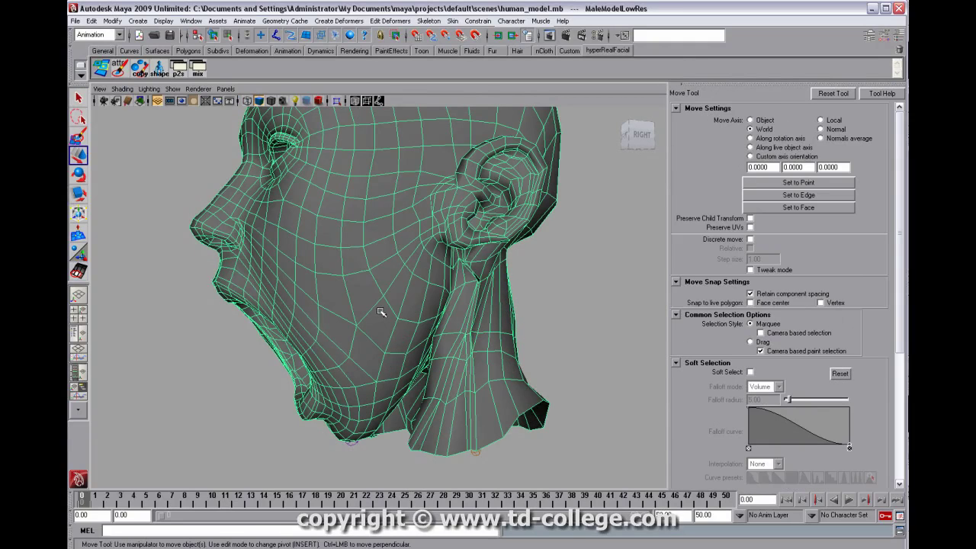
pyautogui.press('4')
pyautogui.click(373, 311)
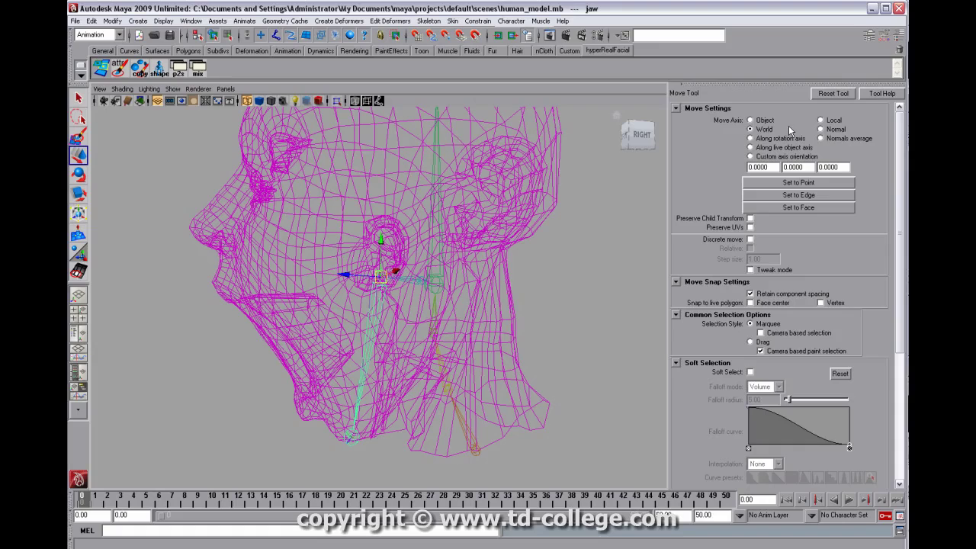
pyautogui.click(900, 36)
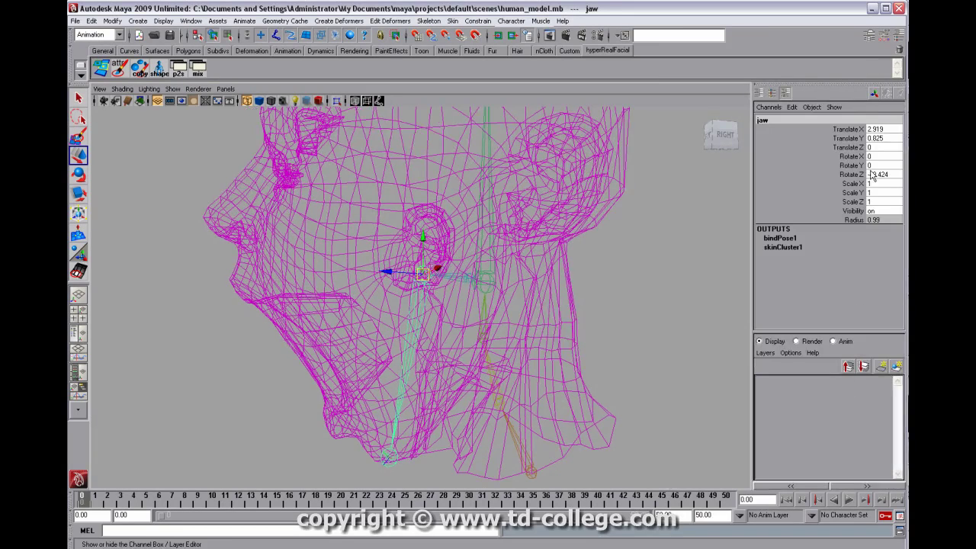
pyautogui.click(872, 174)
pyautogui.write('0')
pyautogui.press('Return')
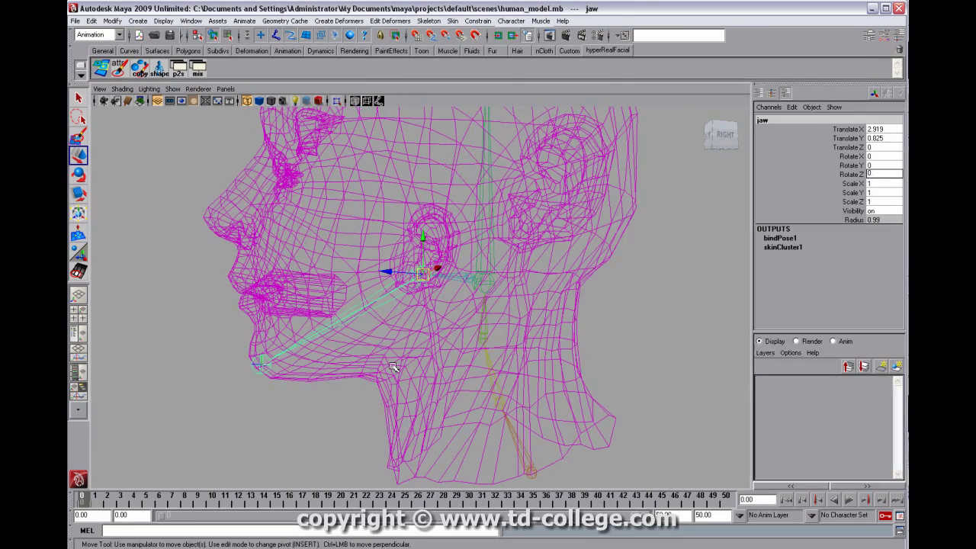
# Paint joint3 weights of 1 around the sides and back of the neck on the head mesh, using Replace.
pyautogui.click(411, 358)
pyautogui.doubleClick(78, 271)
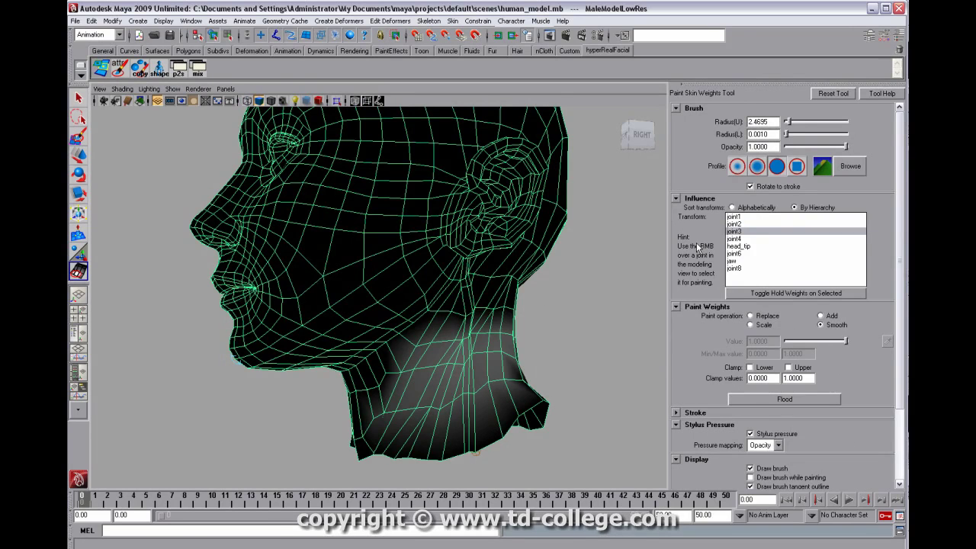
pyautogui.click(750, 315)
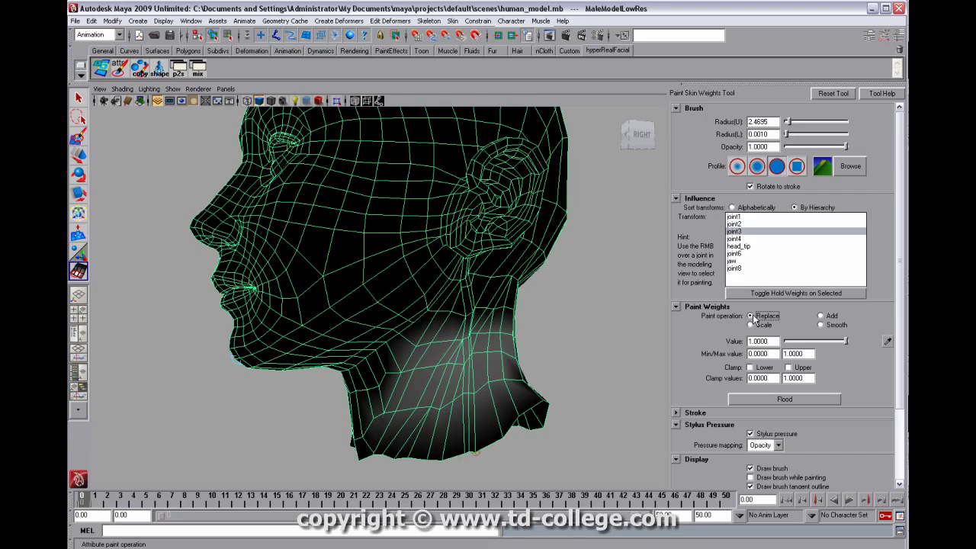
pyautogui.moveTo(394, 406)
pyautogui.mouseDown()
pyautogui.moveTo(402, 393)
pyautogui.moveTo(488, 366)
pyautogui.moveTo(457, 427)
pyautogui.moveTo(526, 397)
pyautogui.moveTo(481, 339)
pyautogui.moveTo(460, 347)
pyautogui.moveTo(486, 358)
pyautogui.moveTo(392, 347)
pyautogui.mouseUp()
pyautogui.moveTo(327, 333)
pyautogui.mouseDown()
pyautogui.moveTo(294, 320)
pyautogui.moveTo(424, 392)
pyautogui.mouseUp()
pyautogui.keyDown('alt'); pyautogui.moveTo(526, 399); pyautogui.dragTo(366, 403); pyautogui.keyUp('alt')
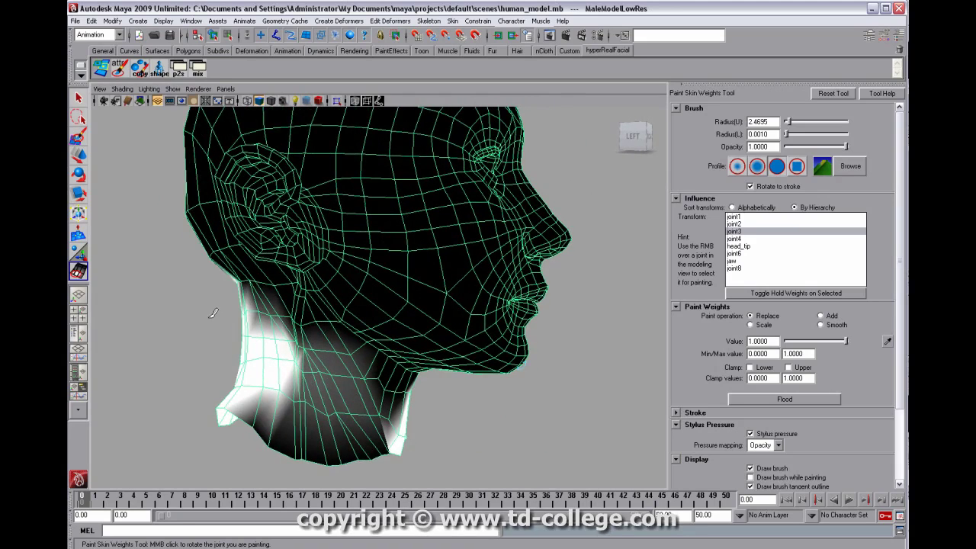
pyautogui.moveTo(245, 300)
pyautogui.mouseDown()
pyautogui.moveTo(304, 366)
pyautogui.moveTo(394, 399)
pyautogui.moveTo(304, 430)
pyautogui.mouseUp()
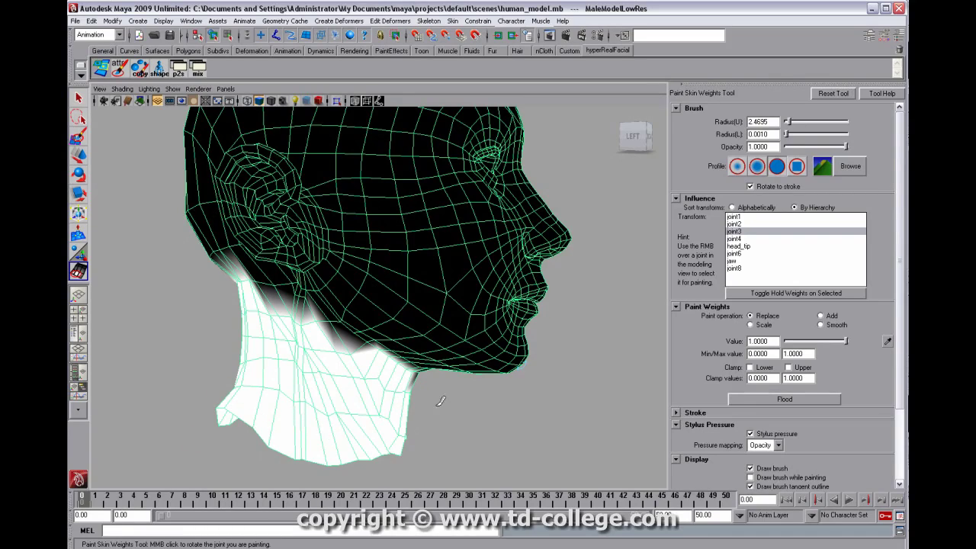
# Fill the front of the neck and the underside of the chin with joint3 weights of 1.
pyautogui.keyDown('alt'); pyautogui.moveTo(440, 402); pyautogui.dragTo(373, 368); pyautogui.keyUp('alt')
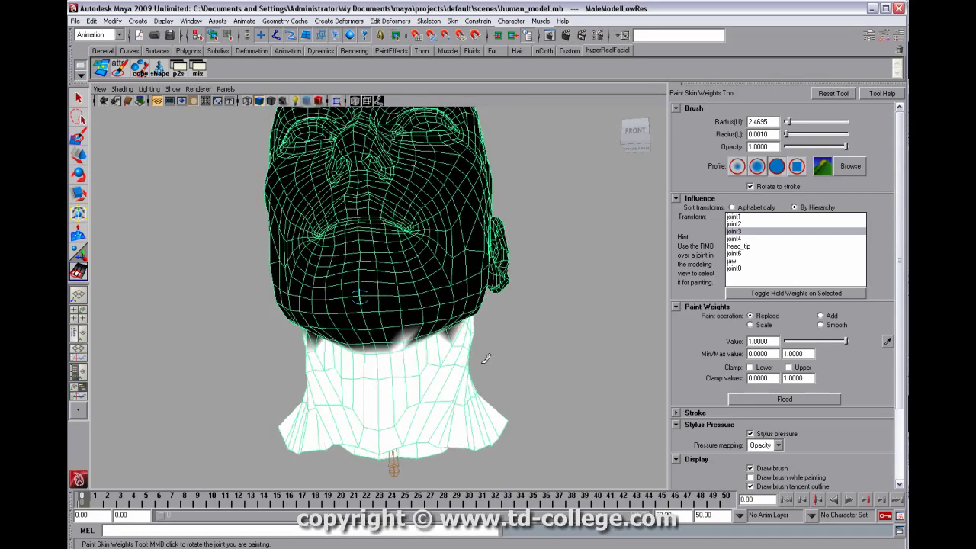
pyautogui.moveTo(457, 379)
pyautogui.keyDown('alt'); pyautogui.mouseDown()
pyautogui.moveTo(429, 377)
pyautogui.moveTo(432, 349)
pyautogui.mouseUp(); pyautogui.keyUp('alt')
pyautogui.moveTo(489, 324)
pyautogui.mouseDown()
pyautogui.moveTo(518, 304)
pyautogui.moveTo(528, 324)
pyautogui.moveTo(381, 345)
pyautogui.moveTo(298, 342)
pyautogui.moveTo(297, 321)
pyautogui.moveTo(333, 364)
pyautogui.mouseUp()
pyautogui.moveTo(379, 391)
pyautogui.mouseDown()
pyautogui.moveTo(354, 335)
pyautogui.moveTo(283, 283)
pyautogui.moveTo(366, 355)
pyautogui.moveTo(261, 345)
pyautogui.moveTo(267, 290)
pyautogui.mouseUp()
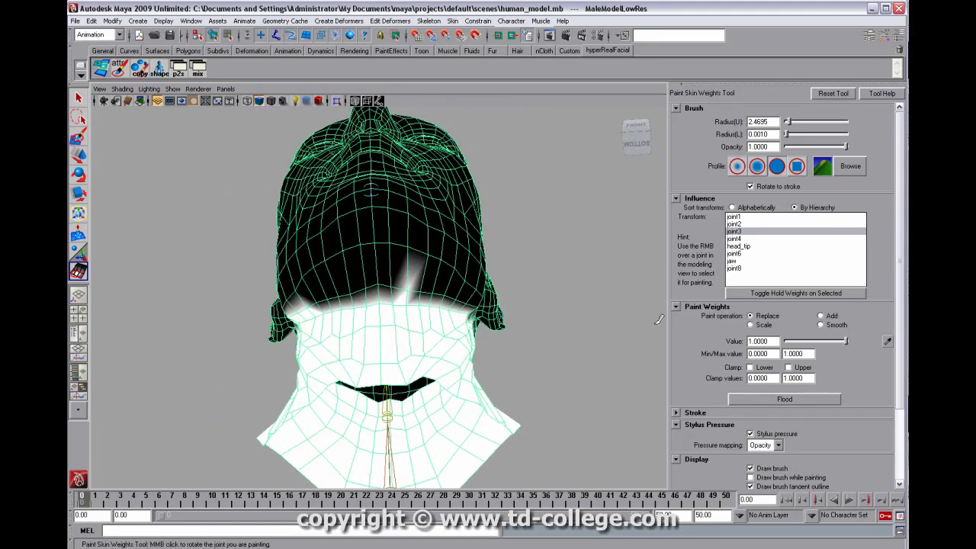
# Paint head_tip weights of 1 over the skull, ears and upper face with the brush radius enlarged to about 6.91.
pyautogui.click(767, 247)
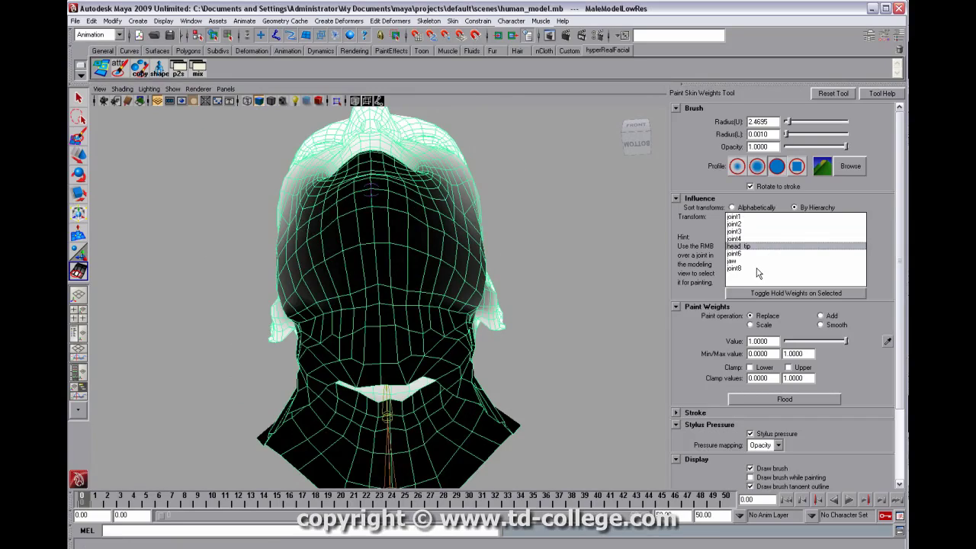
pyautogui.keyDown('alt'); pyautogui.moveTo(351, 305); pyautogui.dragTo(469, 381); pyautogui.keyUp('alt')
pyautogui.keyDown('alt'); pyautogui.moveTo(567, 418); pyautogui.dragTo(568, 429, button='middle'); pyautogui.keyUp('alt')
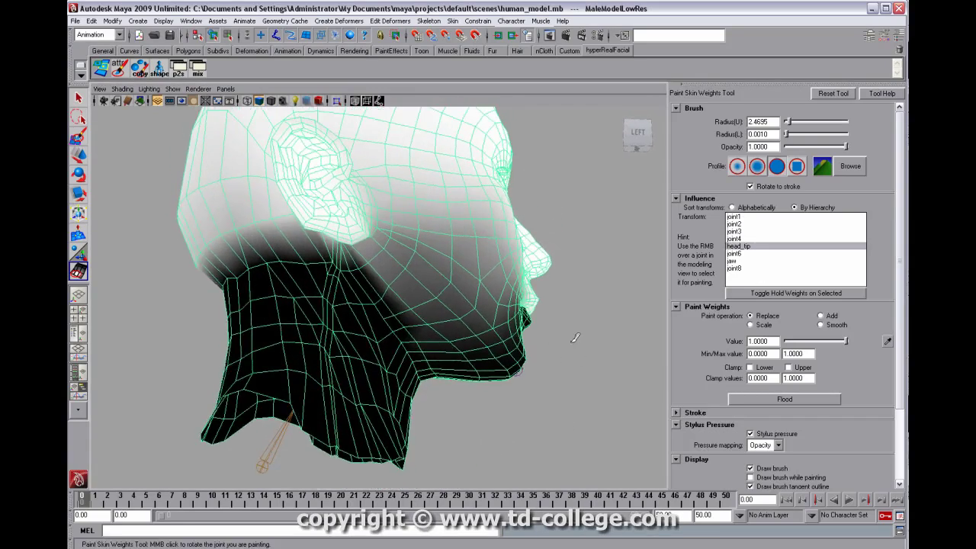
pyautogui.keyDown('alt'); pyautogui.moveTo(576, 338); pyautogui.dragTo(515, 332, button='right'); pyautogui.keyUp('alt')
pyautogui.keyDown('alt'); pyautogui.moveTo(477, 313); pyautogui.dragTo(516, 400); pyautogui.keyUp('alt')
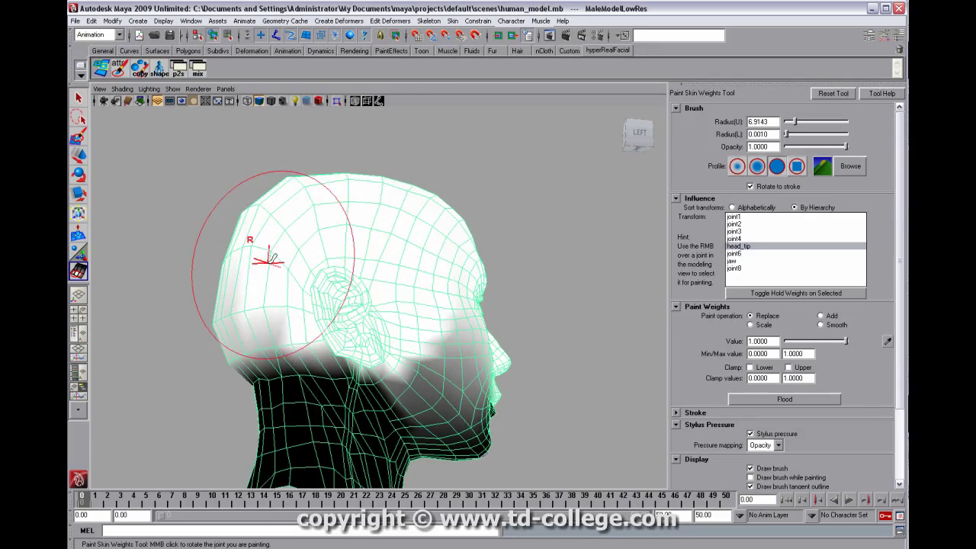
pyautogui.keyDown('alt'); pyautogui.moveTo(242, 267); pyautogui.dragTo(391, 272); pyautogui.keyUp('alt')
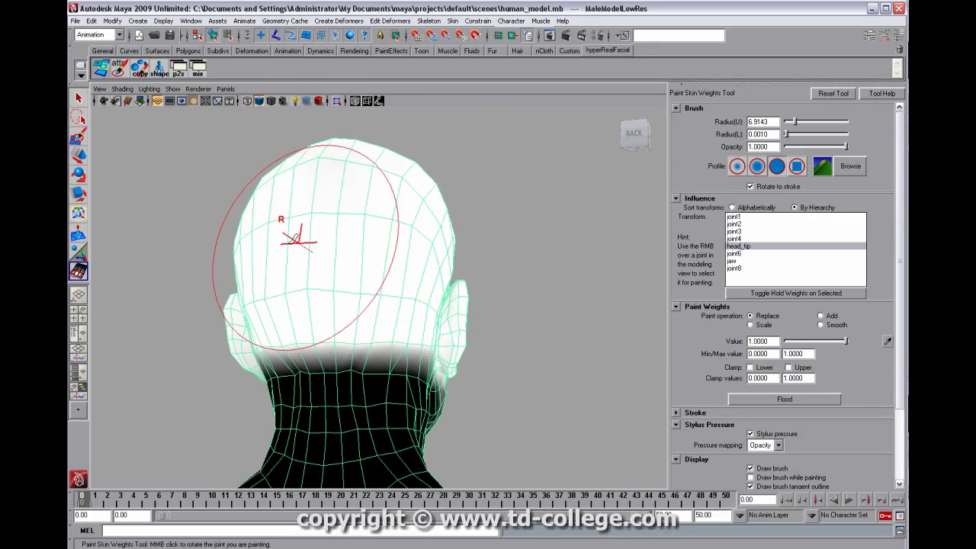
pyautogui.moveTo(283, 218)
pyautogui.keyDown('alt'); pyautogui.mouseDown()
pyautogui.moveTo(436, 225)
pyautogui.moveTo(366, 244)
pyautogui.mouseUp(); pyautogui.keyUp('alt')
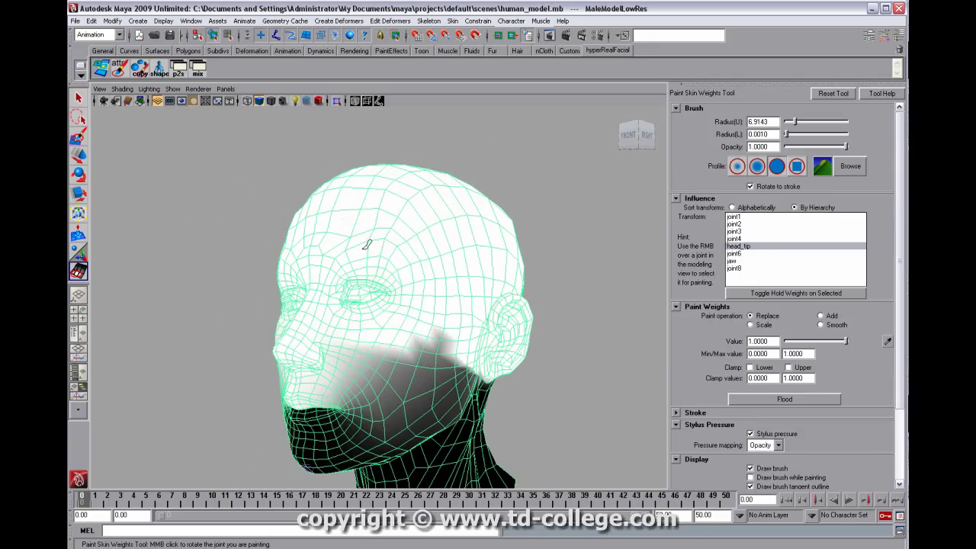
pyautogui.keyDown('alt'); pyautogui.moveTo(433, 233); pyautogui.dragTo(523, 244); pyautogui.keyUp('alt')
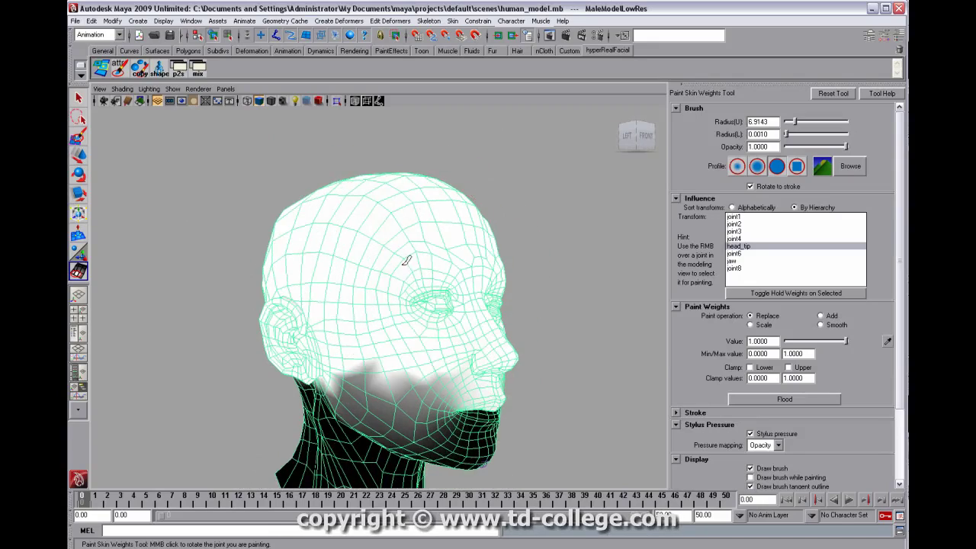
pyautogui.keyDown('alt'); pyautogui.moveTo(453, 277); pyautogui.dragTo(343, 270); pyautogui.keyUp('alt')
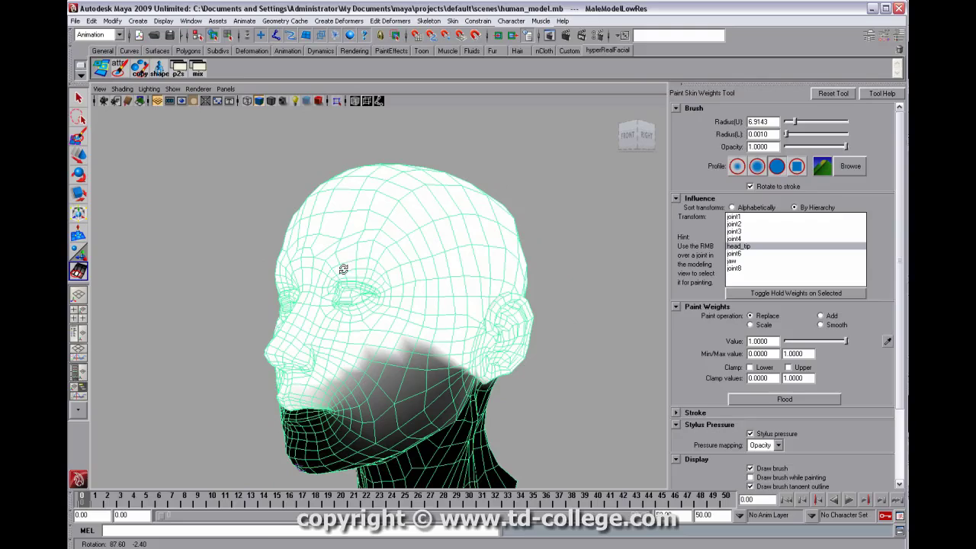
# Paint jaw weights of 1 over the chin, jawline and underside of the jaw with the brush radius reduced to about 2.57.
pyautogui.click(734, 261)
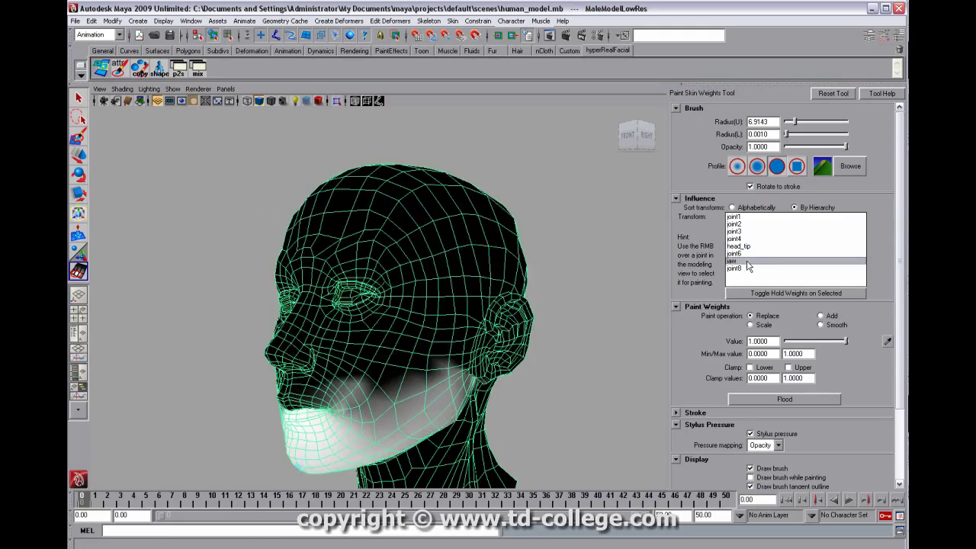
pyautogui.keyDown('alt'); pyautogui.moveTo(379, 275); pyautogui.dragTo(488, 251); pyautogui.keyUp('alt')
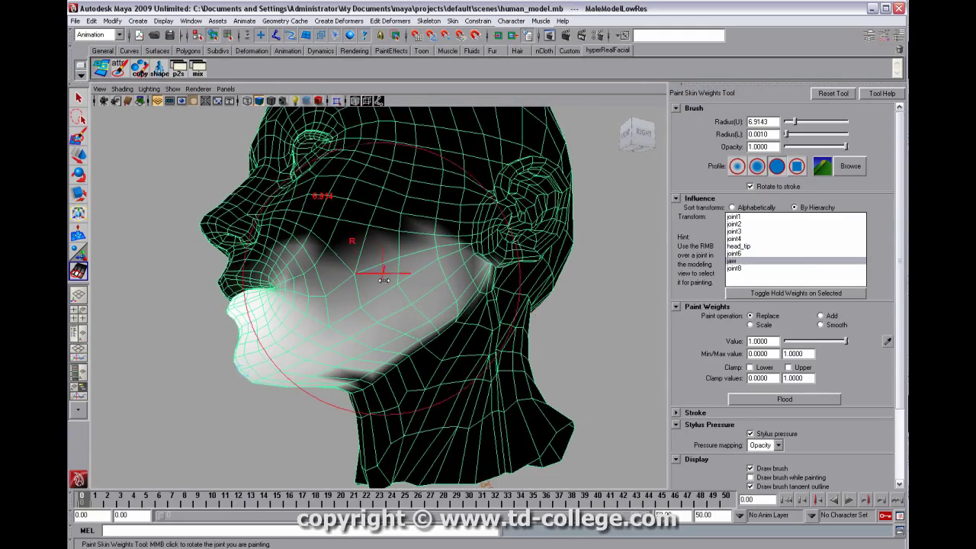
pyautogui.moveTo(329, 279); pyautogui.dragTo(332, 279)
pyautogui.moveTo(395, 273)
pyautogui.mouseDown()
pyautogui.moveTo(454, 260)
pyautogui.moveTo(338, 323)
pyautogui.moveTo(399, 276)
pyautogui.moveTo(468, 262)
pyautogui.mouseUp()
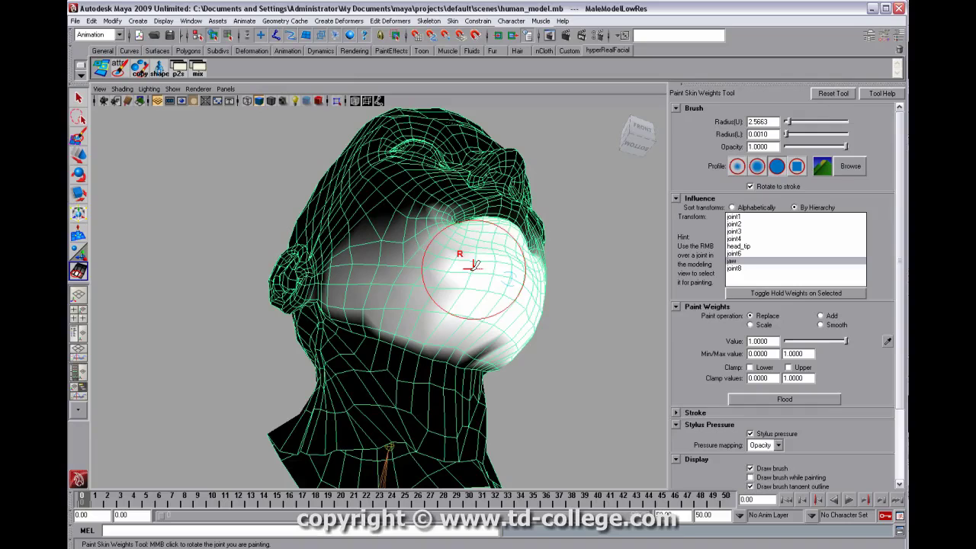
pyautogui.moveTo(492, 317)
pyautogui.mouseDown()
pyautogui.moveTo(456, 347)
pyautogui.moveTo(500, 329)
pyautogui.mouseUp()
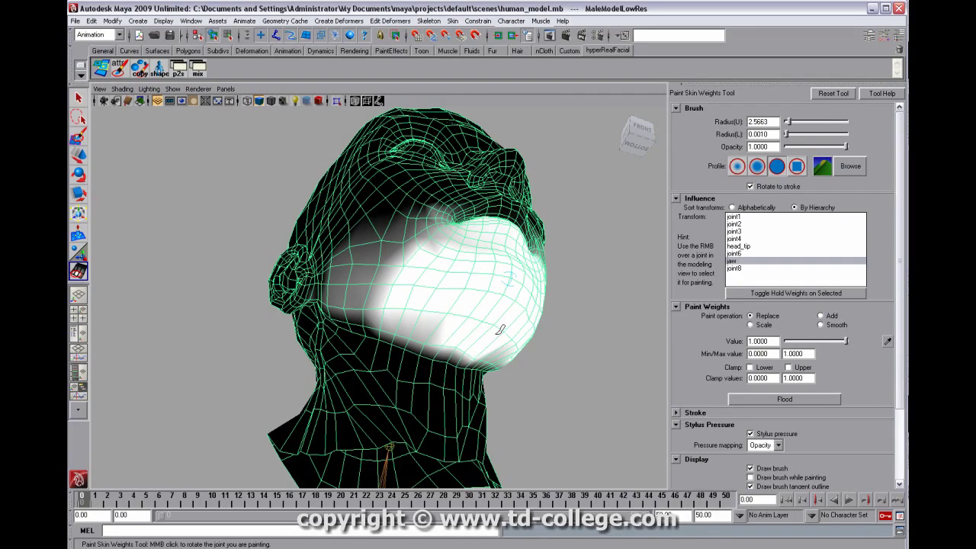
pyautogui.moveTo(412, 300)
pyautogui.mouseDown()
pyautogui.moveTo(387, 280)
pyautogui.moveTo(446, 331)
pyautogui.moveTo(371, 307)
pyautogui.moveTo(492, 322)
pyautogui.moveTo(404, 298)
pyautogui.mouseUp()
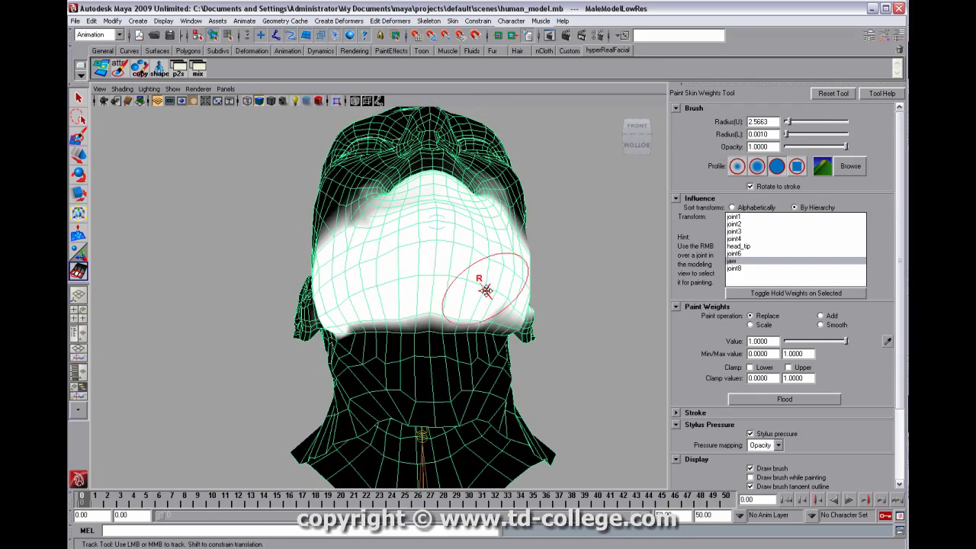
# Select the jaw joint in wireframe display and rotate it downward to open the mouth wide, returning to shaded display.
pyautogui.press('q')
pyautogui.click(558, 334)
pyautogui.moveTo(558, 334)
pyautogui.keyDown('alt'); pyautogui.mouseDown()
pyautogui.moveTo(521, 322)
pyautogui.moveTo(479, 340)
pyautogui.mouseUp(); pyautogui.keyUp('alt')
pyautogui.press('4')
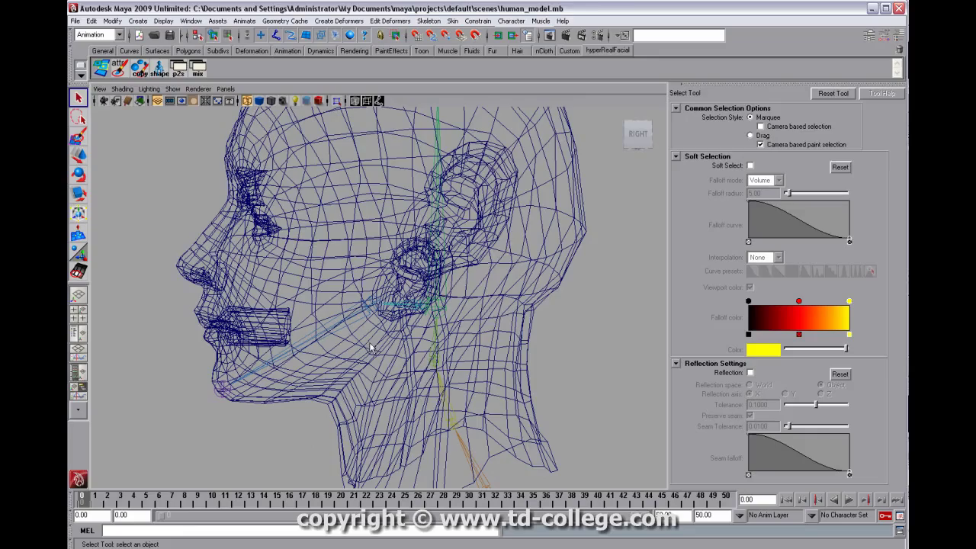
pyautogui.click(369, 332)
pyautogui.press('e')
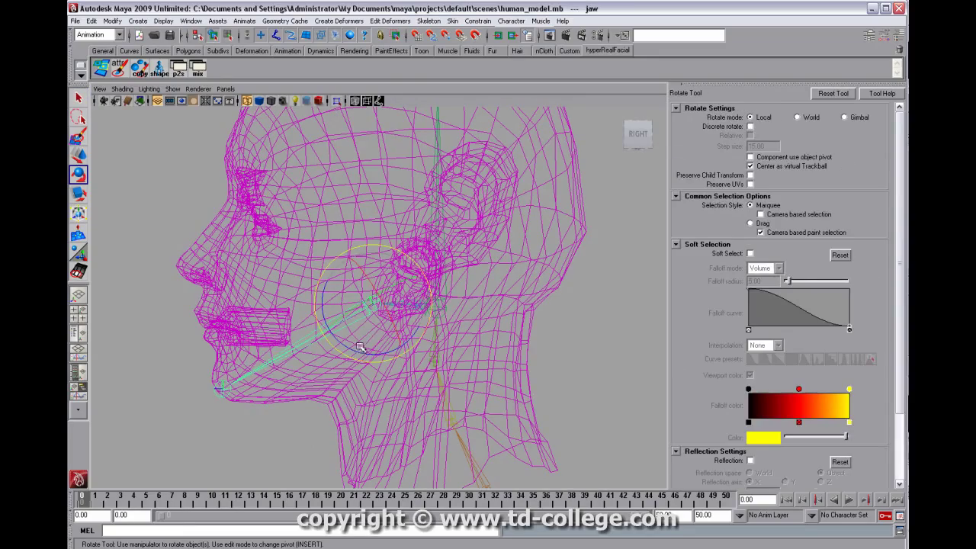
pyautogui.moveTo(360, 354)
pyautogui.mouseDown()
pyautogui.moveTo(392, 353)
pyautogui.moveTo(359, 344)
pyautogui.moveTo(397, 337)
pyautogui.moveTo(388, 318)
pyautogui.moveTo(238, 322)
pyautogui.moveTo(269, 322)
pyautogui.mouseUp()
pyautogui.press('5')
pyautogui.moveTo(342, 336); pyautogui.dragTo(358, 323)
# Resume painting skin weights on the head mesh and touch up the backs of the ears with head_tip weights of 1.
pyautogui.click(443, 206)
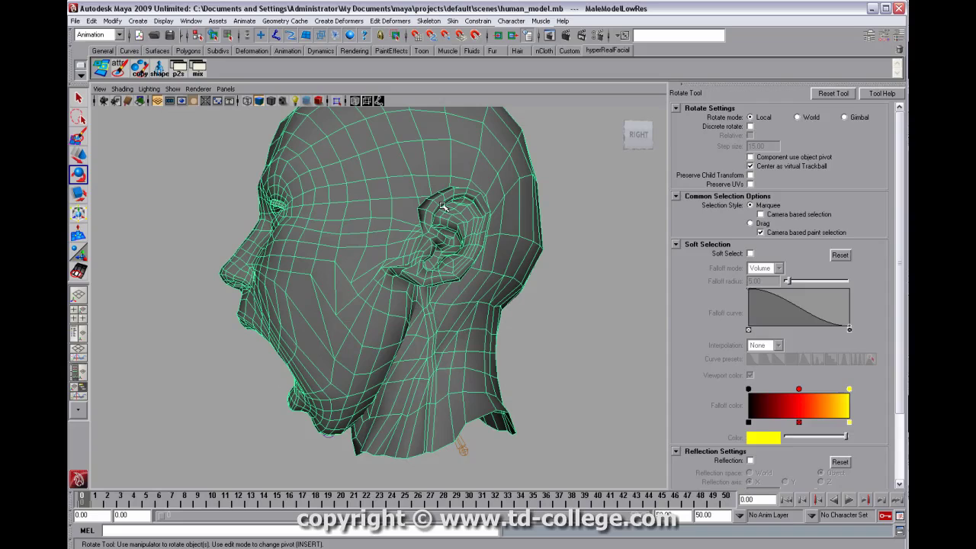
pyautogui.click(79, 271)
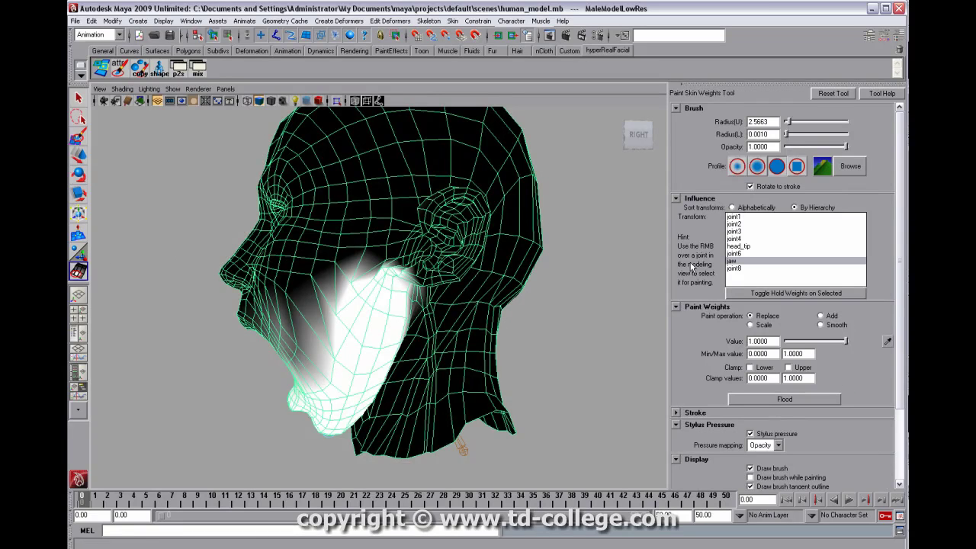
pyautogui.click(751, 247)
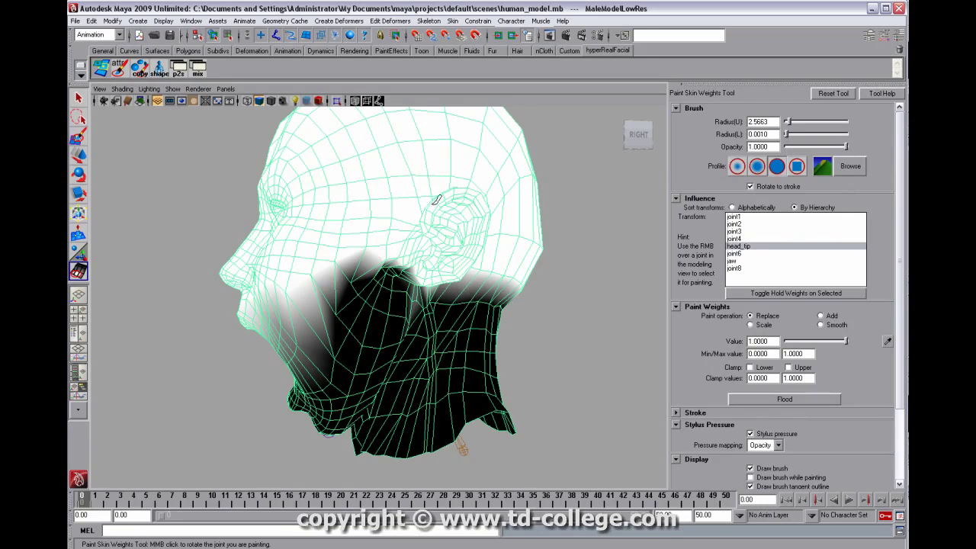
pyautogui.keyDown('alt'); pyautogui.moveTo(436, 200); pyautogui.dragTo(302, 219); pyautogui.keyUp('alt')
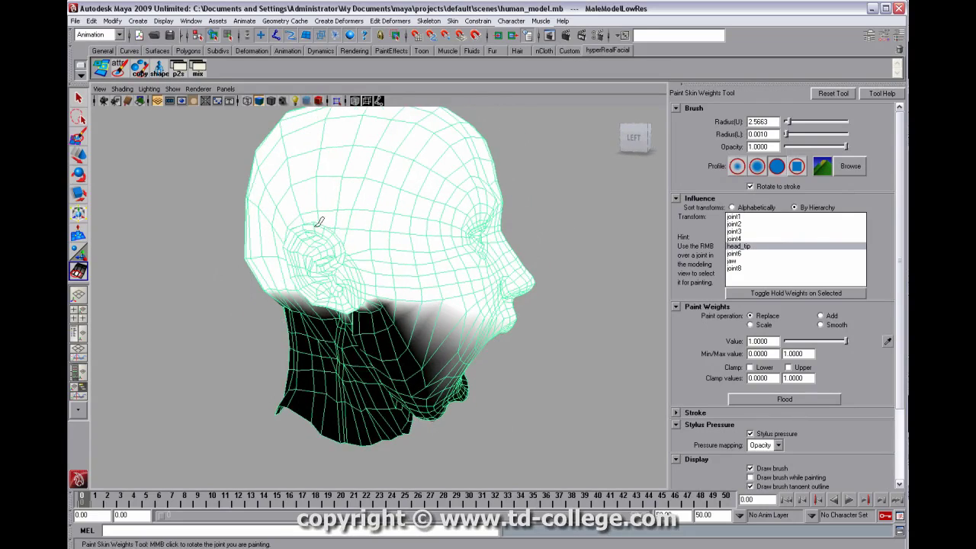
pyautogui.keyDown('alt'); pyautogui.moveTo(381, 240); pyautogui.dragTo(401, 264); pyautogui.keyUp('alt')
pyautogui.keyDown('alt'); pyautogui.moveTo(401, 264); pyautogui.dragTo(521, 269, button='right'); pyautogui.keyUp('alt')
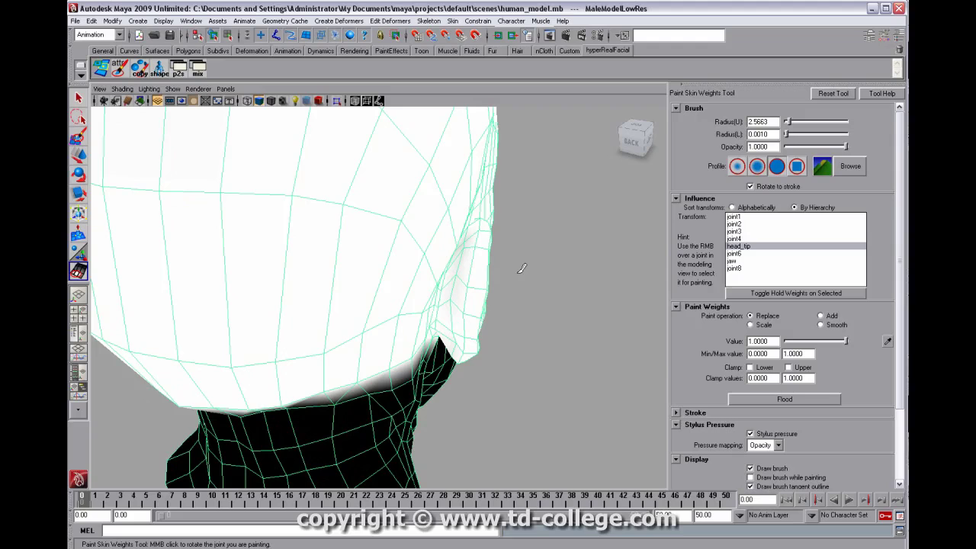
pyautogui.moveTo(473, 214); pyautogui.dragTo(470, 263)
pyautogui.moveTo(269, 200)
pyautogui.keyDown('alt'); pyautogui.mouseDown(button='middle')
pyautogui.moveTo(480, 231)
pyautogui.moveTo(618, 200)
pyautogui.mouseUp(button='middle'); pyautogui.keyUp('alt')
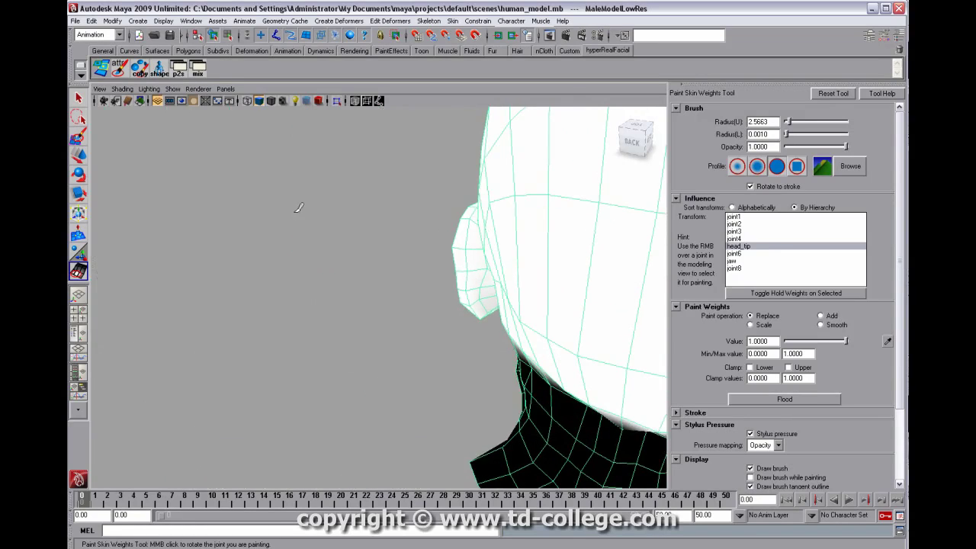
pyautogui.keyDown('alt'); pyautogui.moveTo(480, 226); pyautogui.dragTo(478, 270); pyautogui.keyUp('alt')
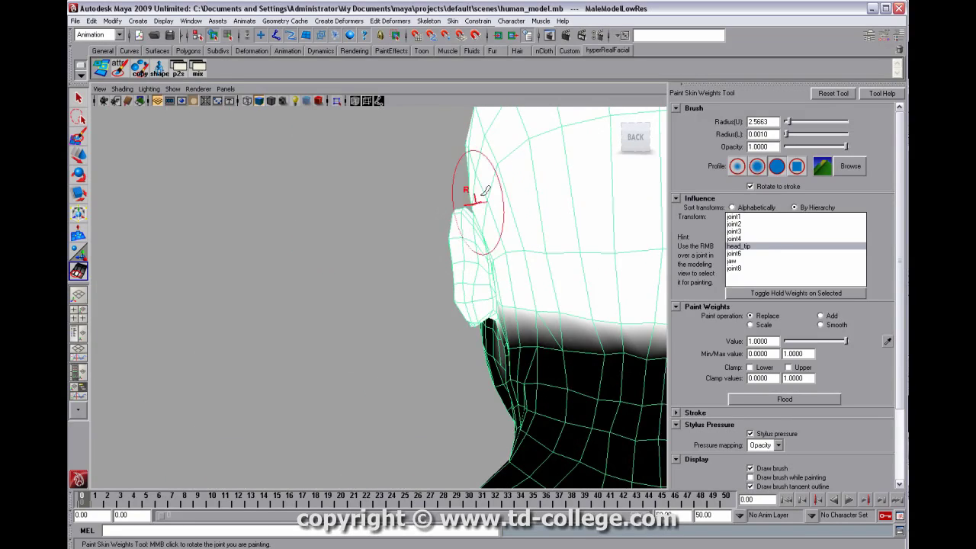
pyautogui.keyDown('alt'); pyautogui.moveTo(481, 196); pyautogui.dragTo(586, 216); pyautogui.keyUp('alt')
pyautogui.keyDown('alt'); pyautogui.moveTo(259, 228); pyautogui.dragTo(411, 209, button='middle'); pyautogui.keyUp('alt')
pyautogui.moveTo(411, 209)
pyautogui.keyDown('alt'); pyautogui.mouseDown(button='right')
pyautogui.moveTo(394, 228)
pyautogui.moveTo(409, 201)
pyautogui.mouseUp(button='right'); pyautogui.keyUp('alt')
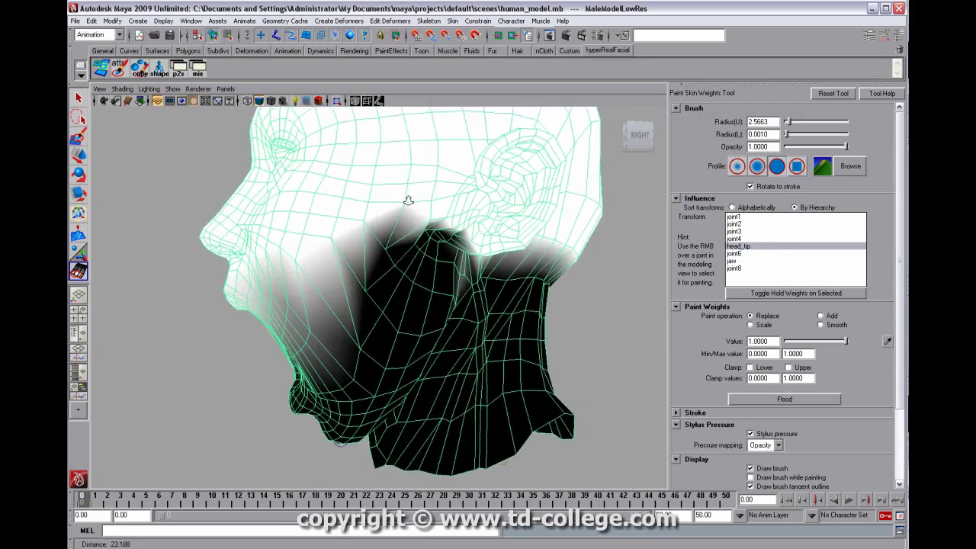
pyautogui.keyDown('alt'); pyautogui.moveTo(408, 200); pyautogui.dragTo(673, 287); pyautogui.keyUp('alt')
# Switch the paint operation to Smooth and soften the jaw weights over the cheek, jawline and mouth corner.
pyautogui.click(737, 261)
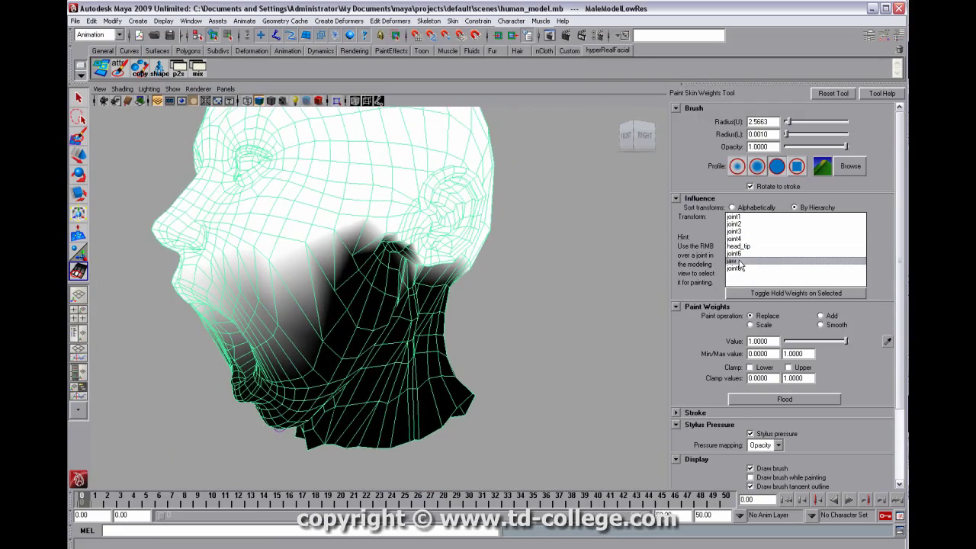
pyautogui.moveTo(387, 249); pyautogui.dragTo(334, 290)
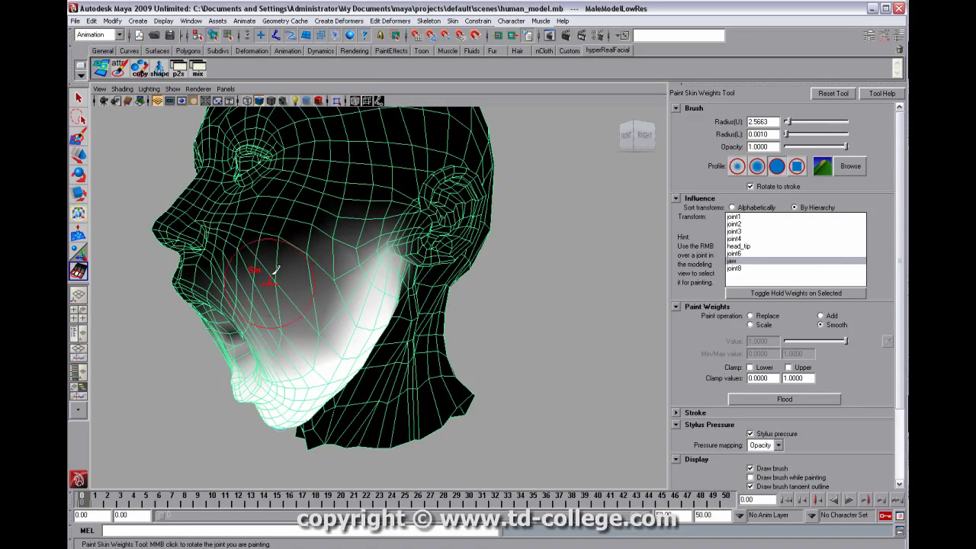
pyautogui.keyDown('alt'); pyautogui.moveTo(276, 270); pyautogui.dragTo(257, 218); pyautogui.keyUp('alt')
pyautogui.moveTo(248, 175)
pyautogui.mouseDown()
pyautogui.moveTo(235, 294)
pyautogui.moveTo(351, 386)
pyautogui.moveTo(430, 304)
pyautogui.mouseUp()
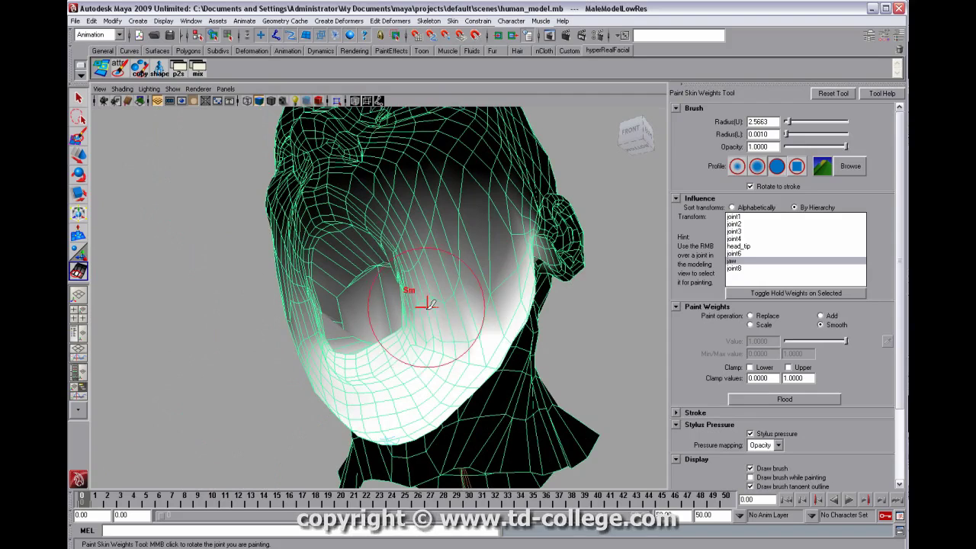
# Smooth the head_tip weights over the cheek and in front of the ear on the head's right-view side.
pyautogui.click(739, 246)
pyautogui.moveTo(422, 259)
pyautogui.mouseDown()
pyautogui.moveTo(418, 275)
pyautogui.moveTo(416, 250)
pyautogui.mouseUp()
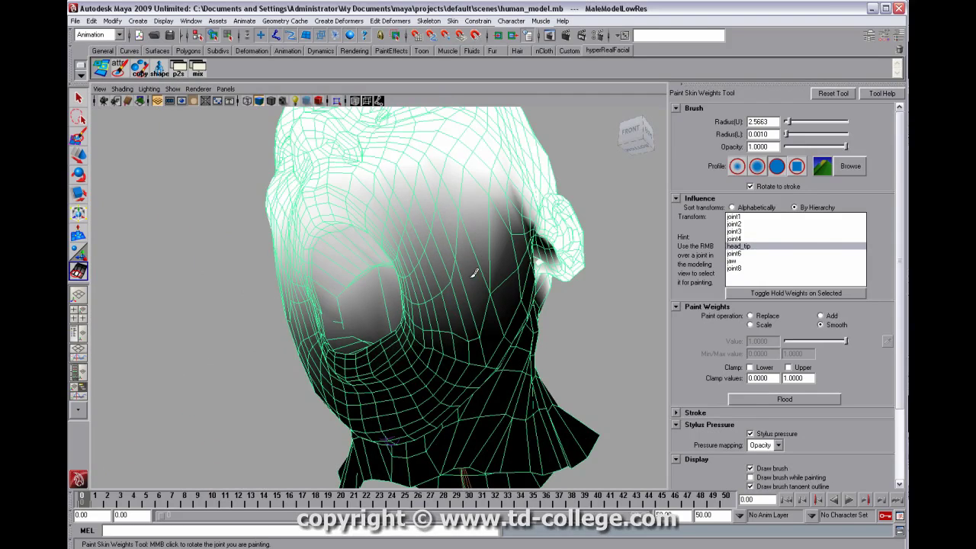
pyautogui.keyDown('alt'); pyautogui.moveTo(474, 273); pyautogui.dragTo(447, 218); pyautogui.keyUp('alt')
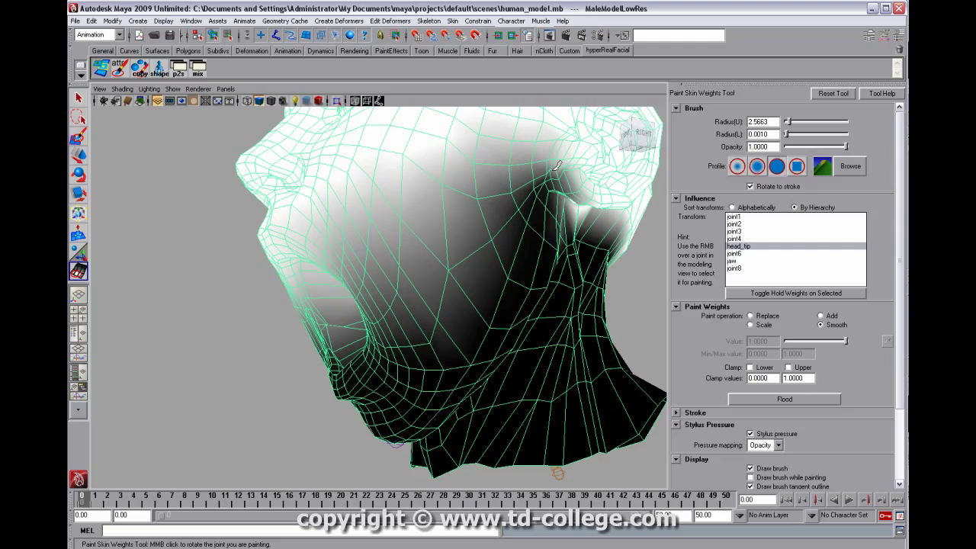
pyautogui.moveTo(557, 164)
pyautogui.mouseDown()
pyautogui.moveTo(534, 148)
pyautogui.moveTo(475, 160)
pyautogui.moveTo(406, 201)
pyautogui.mouseUp()
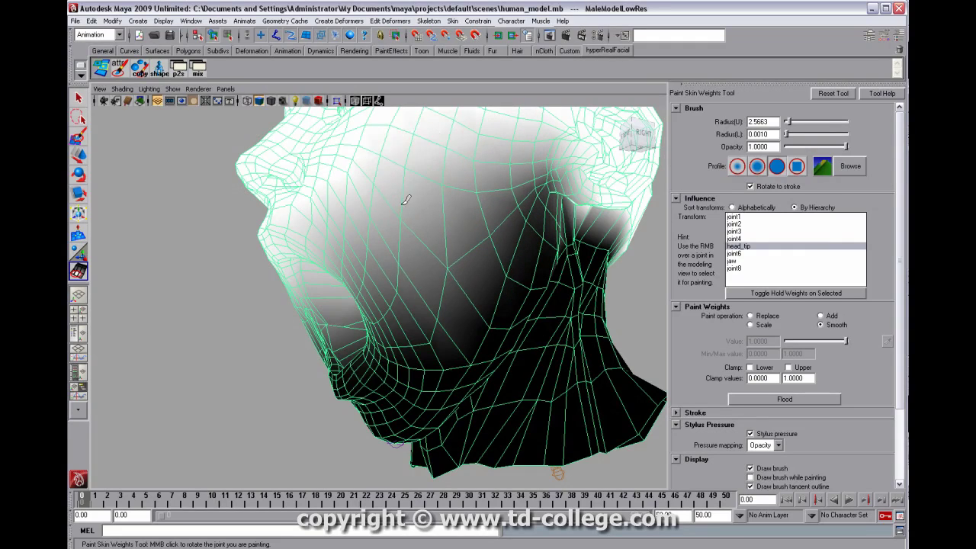
pyautogui.keyDown('alt'); pyautogui.moveTo(460, 188); pyautogui.dragTo(473, 259); pyautogui.keyUp('alt')
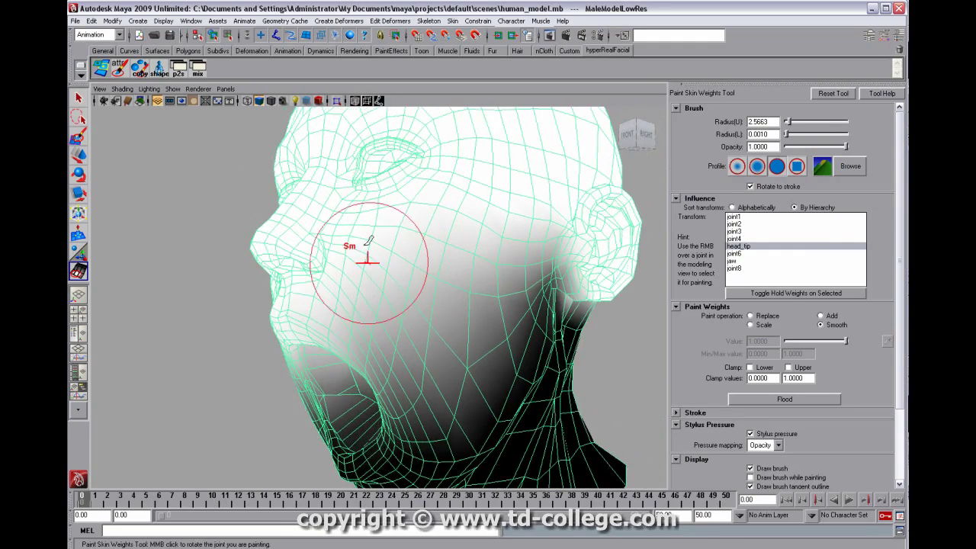
pyautogui.keyDown('alt'); pyautogui.moveTo(351, 326); pyautogui.dragTo(418, 313); pyautogui.keyUp('alt')
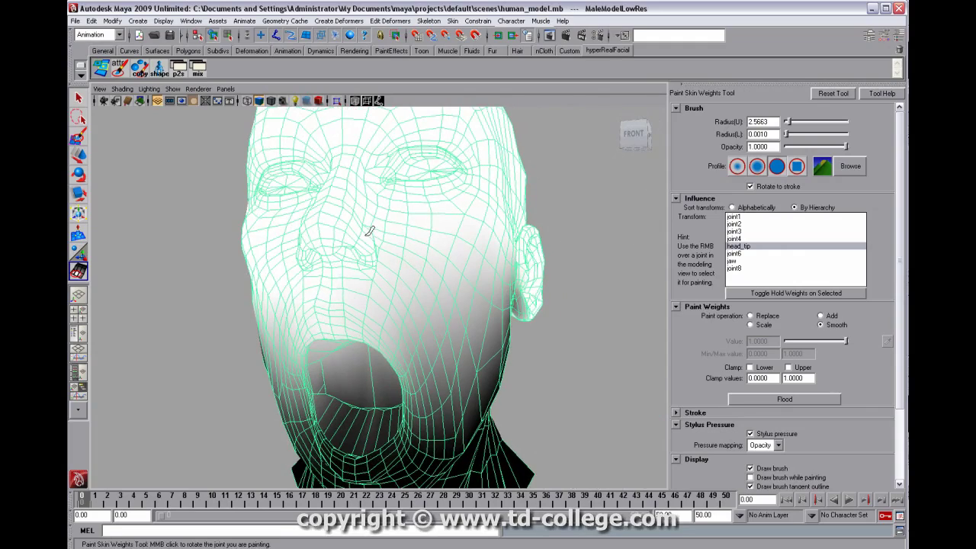
# Smooth the head_tip weights over the opposite cheek, from the ear down toward the jawline.
pyautogui.moveTo(326, 279)
pyautogui.keyDown('alt'); pyautogui.mouseDown()
pyautogui.moveTo(312, 290)
pyautogui.moveTo(342, 283)
pyautogui.mouseUp(); pyautogui.keyUp('alt')
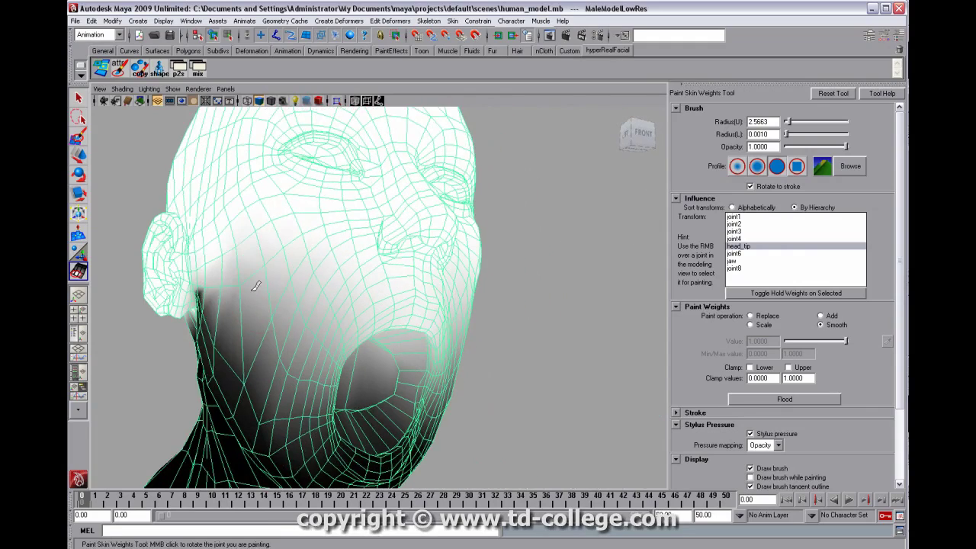
pyautogui.moveTo(272, 272)
pyautogui.keyDown('alt'); pyautogui.mouseDown()
pyautogui.moveTo(283, 272)
pyautogui.moveTo(311, 368)
pyautogui.moveTo(392, 334)
pyautogui.mouseUp(); pyautogui.keyUp('alt')
pyautogui.moveTo(382, 416); pyautogui.dragTo(333, 351)
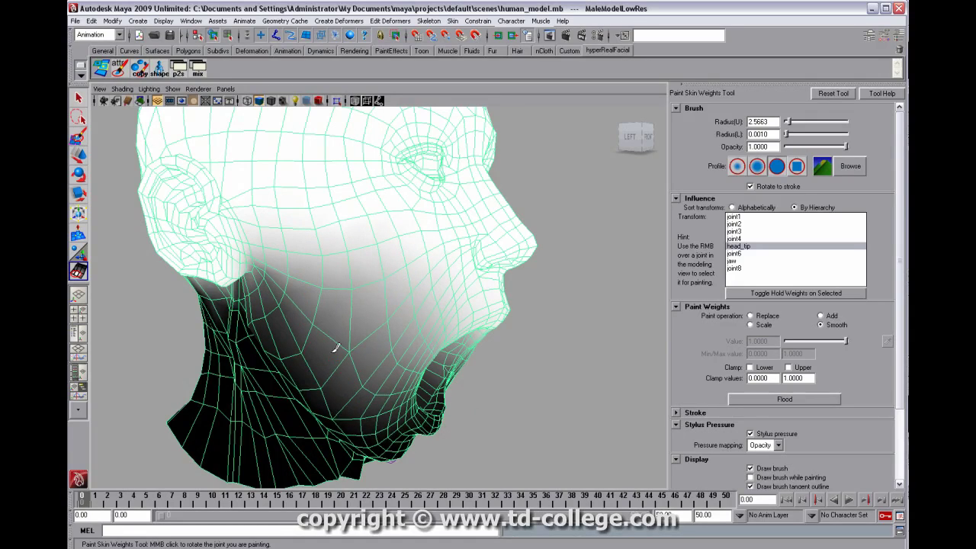
# Blend the head_tip weights around the mouth corners and lower cheeks on both sides of the face using Smooth.
pyautogui.keyDown('alt'); pyautogui.moveTo(358, 397); pyautogui.dragTo(374, 388); pyautogui.keyUp('alt')
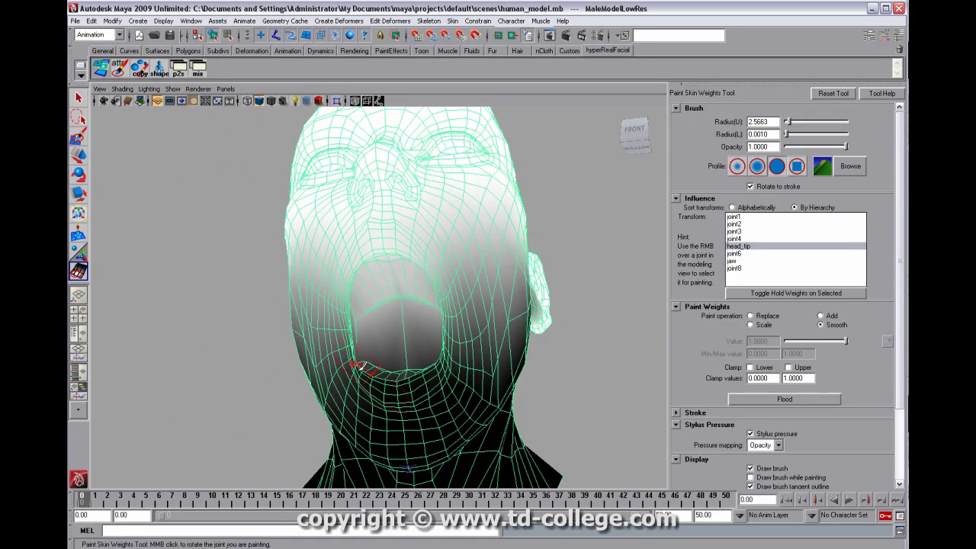
pyautogui.moveTo(431, 347)
pyautogui.keyDown('alt'); pyautogui.mouseDown()
pyautogui.moveTo(441, 360)
pyautogui.moveTo(434, 381)
pyautogui.moveTo(450, 358)
pyautogui.moveTo(436, 338)
pyautogui.mouseUp(); pyautogui.keyUp('alt')
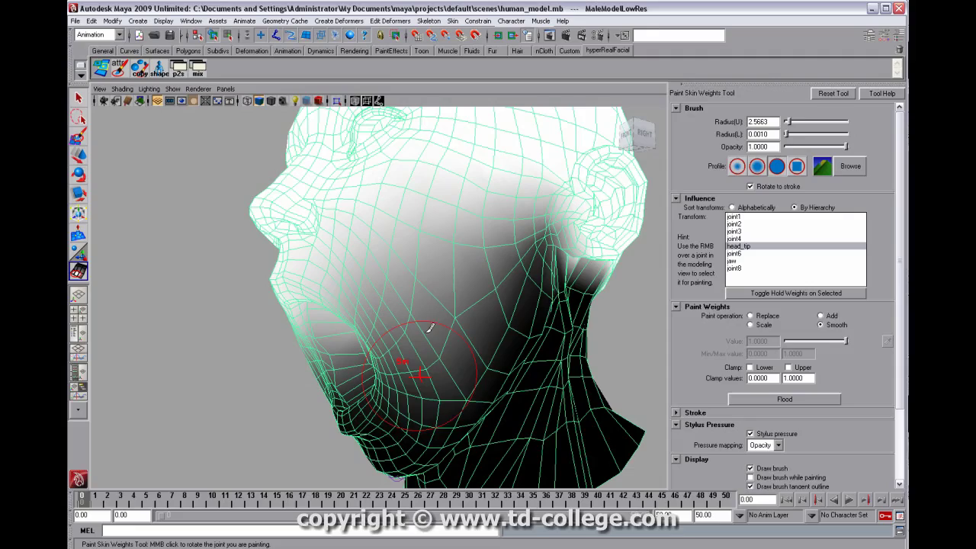
pyautogui.keyDown('alt'); pyautogui.moveTo(389, 276); pyautogui.dragTo(492, 285); pyautogui.keyUp('alt')
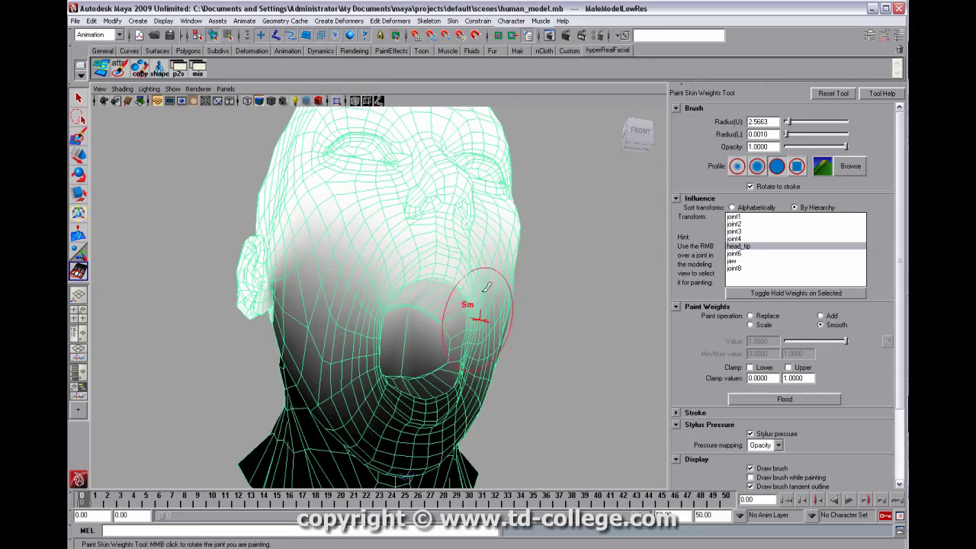
pyautogui.moveTo(385, 275)
pyautogui.keyDown('alt'); pyautogui.mouseDown()
pyautogui.moveTo(351, 318)
pyautogui.moveTo(342, 291)
pyautogui.mouseUp(); pyautogui.keyUp('alt')
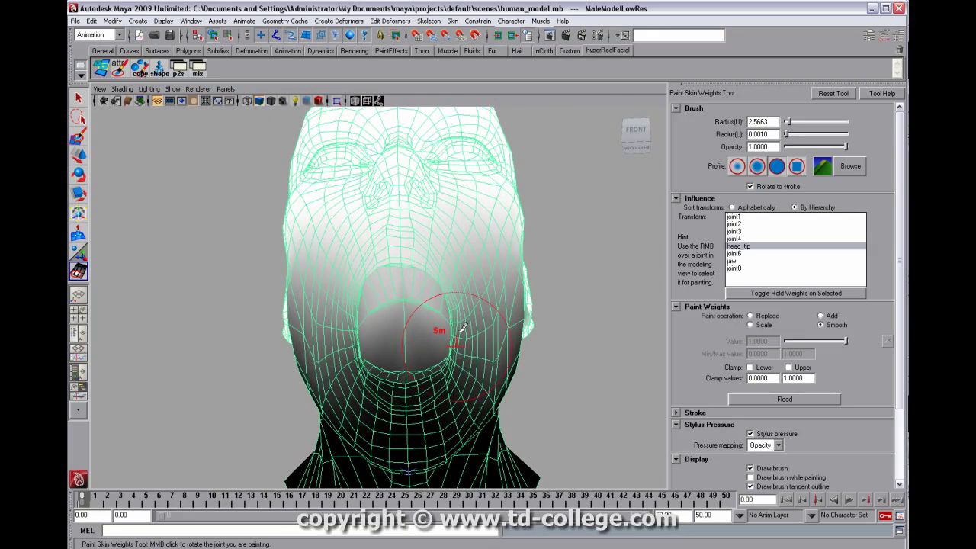
pyautogui.keyDown('alt'); pyautogui.moveTo(412, 326); pyautogui.dragTo(383, 371); pyautogui.keyUp('alt')
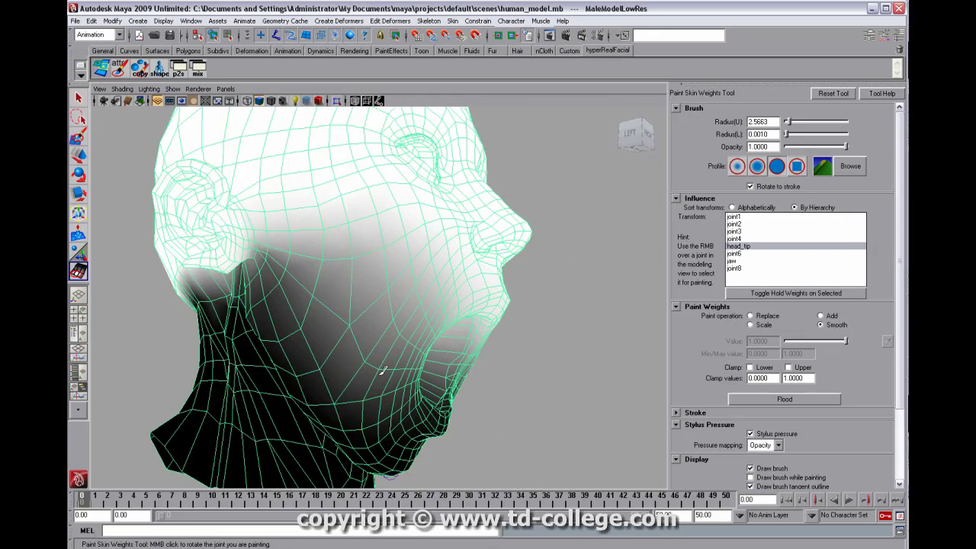
pyautogui.keyDown('alt'); pyautogui.moveTo(393, 271); pyautogui.dragTo(466, 229); pyautogui.keyUp('alt')
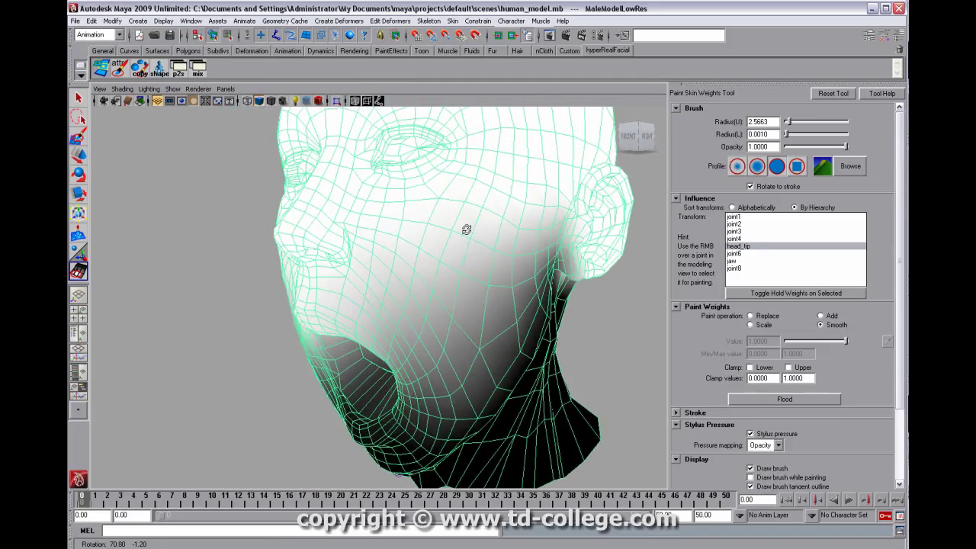
pyautogui.keyDown('alt'); pyautogui.moveTo(542, 305); pyautogui.dragTo(415, 261); pyautogui.keyUp('alt')
pyautogui.keyDown('alt'); pyautogui.moveTo(477, 230); pyautogui.dragTo(335, 343); pyautogui.keyUp('alt')
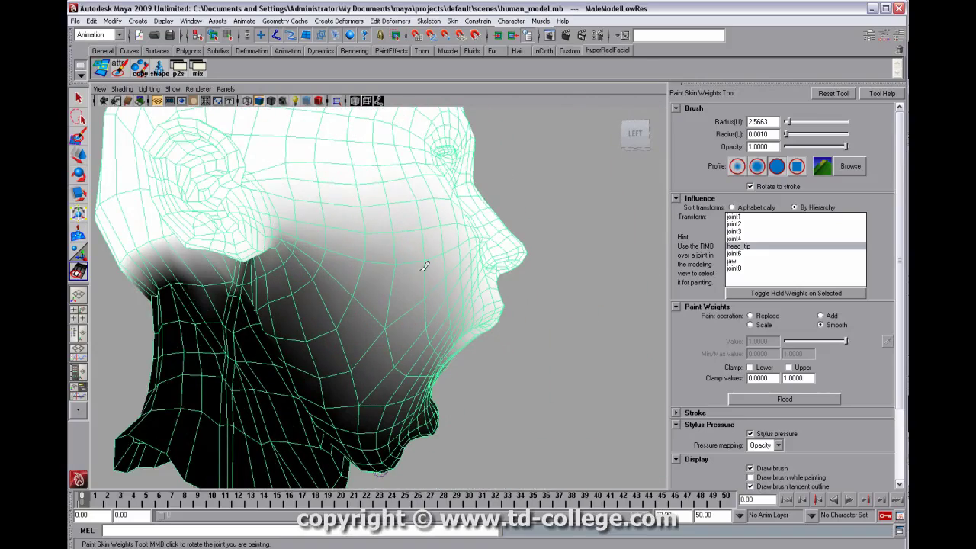
pyautogui.keyDown('alt'); pyautogui.moveTo(494, 273); pyautogui.dragTo(453, 341); pyautogui.keyUp('alt')
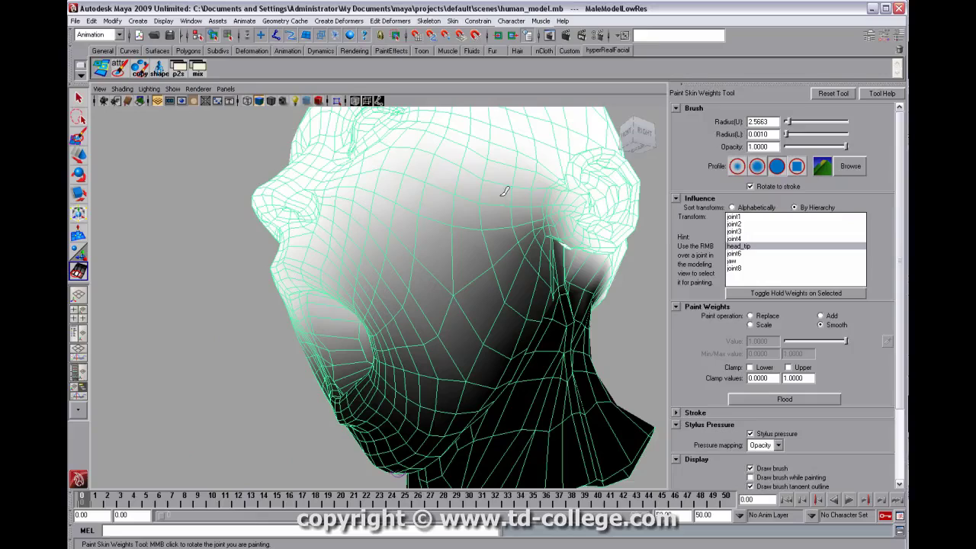
# Smooth the head_tip weights behind the ear and across the back of the head, then leave the weight painting.
pyautogui.keyDown('alt'); pyautogui.moveTo(456, 219); pyautogui.dragTo(457, 255); pyautogui.keyUp('alt')
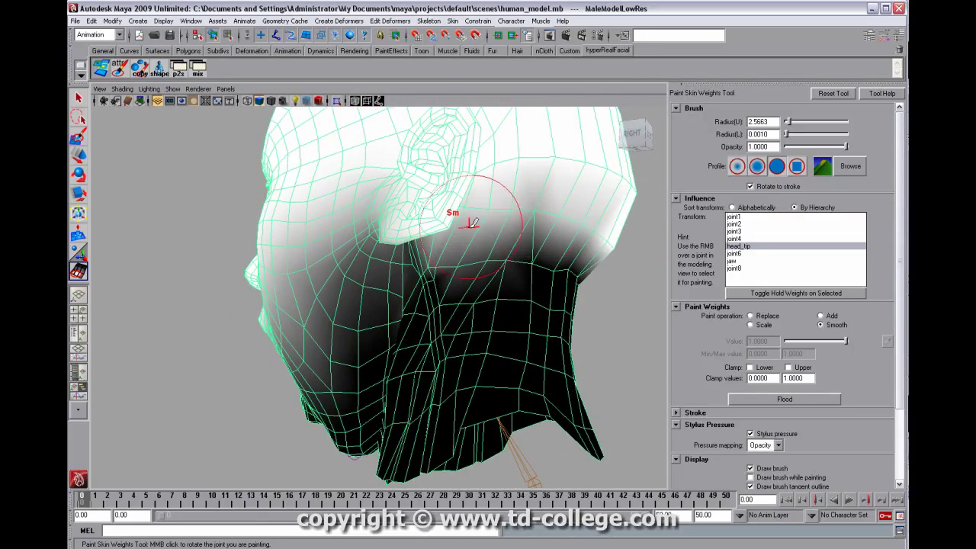
pyautogui.keyDown('alt'); pyautogui.moveTo(456, 244); pyautogui.dragTo(422, 283); pyautogui.keyUp('alt')
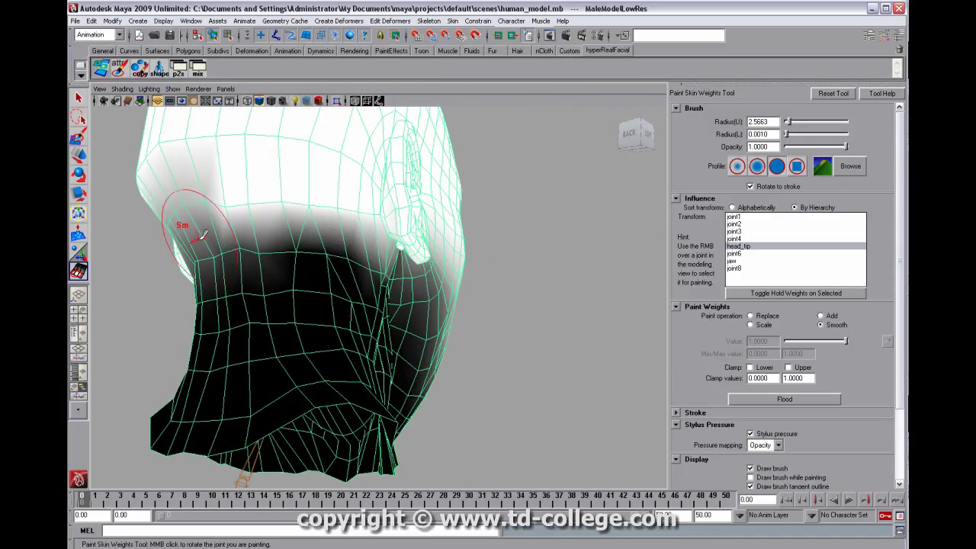
pyautogui.moveTo(192, 231)
pyautogui.mouseDown()
pyautogui.moveTo(291, 247)
pyautogui.moveTo(343, 303)
pyautogui.moveTo(370, 284)
pyautogui.moveTo(326, 262)
pyautogui.moveTo(377, 262)
pyautogui.mouseUp()
pyautogui.press('q')
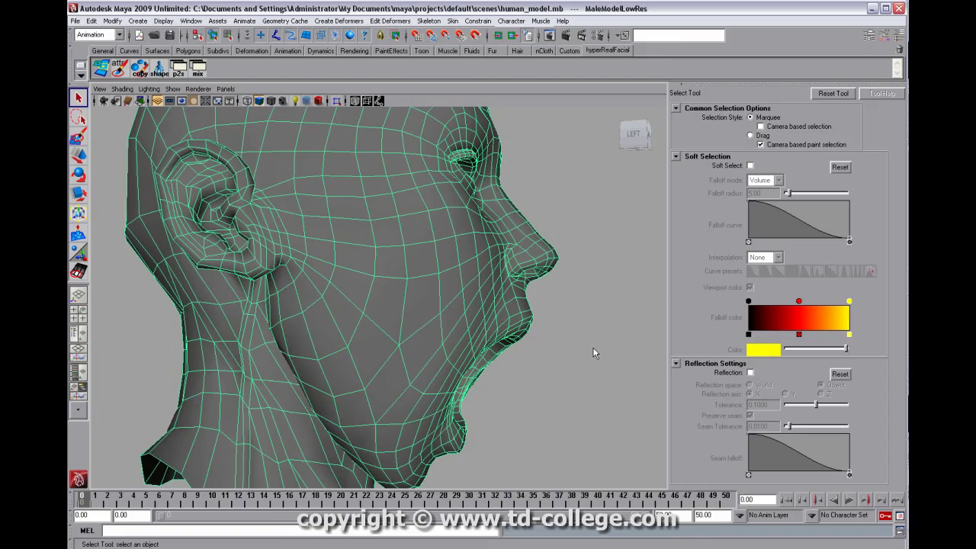
# Select the jaw joint in wireframe, return to shaded display and activate the Rotate tool.
pyautogui.click(593, 349)
pyautogui.keyDown('alt'); pyautogui.moveTo(554, 330); pyautogui.dragTo(439, 333, button='right'); pyautogui.keyUp('alt')
pyautogui.keyDown('alt'); pyautogui.moveTo(438, 332); pyautogui.dragTo(285, 341); pyautogui.keyUp('alt')
pyautogui.keyDown('alt'); pyautogui.moveTo(285, 341); pyautogui.dragTo(389, 350, button='right'); pyautogui.keyUp('alt')
pyautogui.press('4')
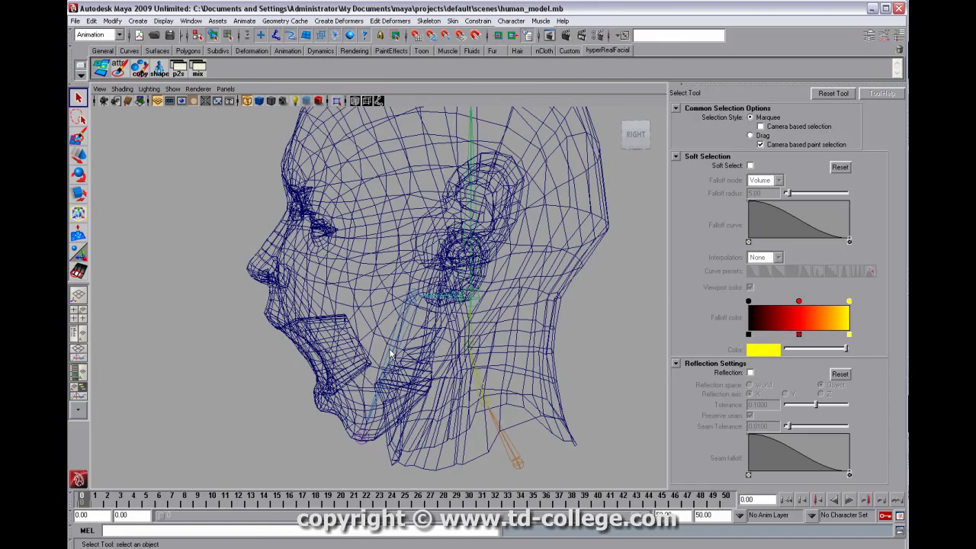
pyautogui.click(397, 350)
pyautogui.press('5')
pyautogui.moveTo(384, 355)
pyautogui.keyDown('alt'); pyautogui.mouseDown()
pyautogui.moveTo(377, 348)
pyautogui.moveTo(421, 353)
pyautogui.moveTo(396, 336)
pyautogui.moveTo(391, 283)
pyautogui.moveTo(398, 315)
pyautogui.mouseUp(); pyautogui.keyUp('alt')
pyautogui.press('e')
pyautogui.keyDown('alt'); pyautogui.moveTo(398, 314); pyautogui.dragTo(495, 337); pyautogui.keyUp('alt')
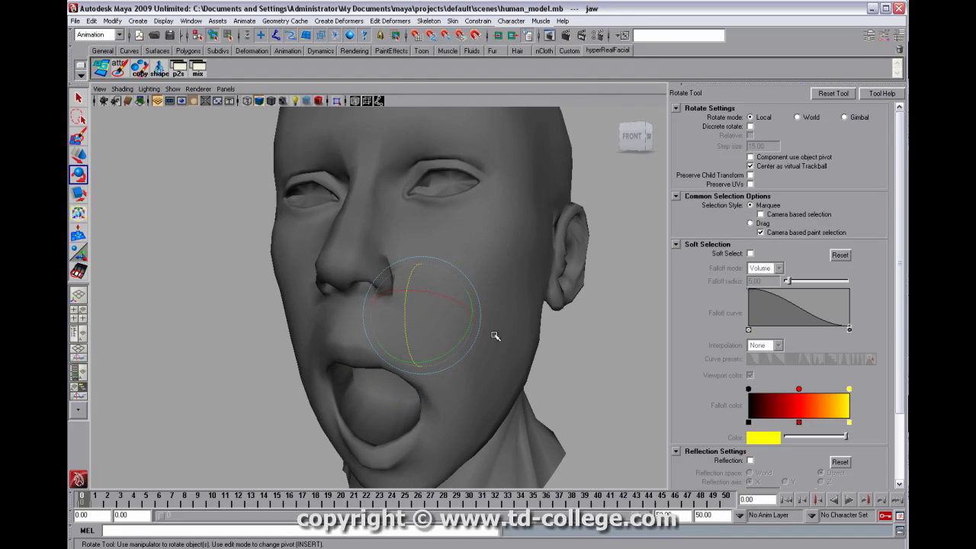
# Test the mouth deformation by rotating the jaw joint to about -10 and then about -40 degrees in Z.
pyautogui.moveTo(409, 326); pyautogui.dragTo(400, 308)
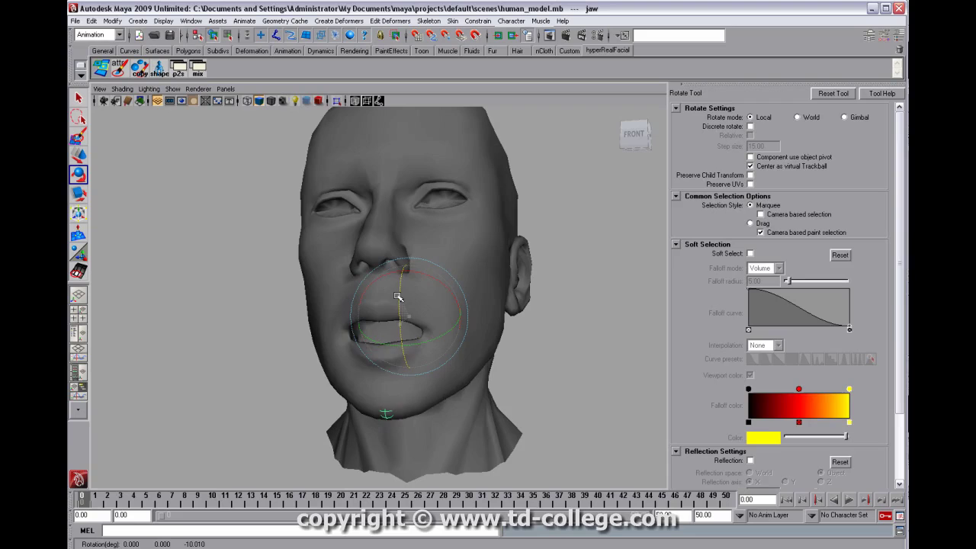
pyautogui.moveTo(402, 325)
pyautogui.keyDown('alt'); pyautogui.mouseDown()
pyautogui.moveTo(412, 321)
pyautogui.moveTo(348, 310)
pyautogui.moveTo(442, 331)
pyautogui.moveTo(409, 317)
pyautogui.mouseUp(); pyautogui.keyUp('alt')
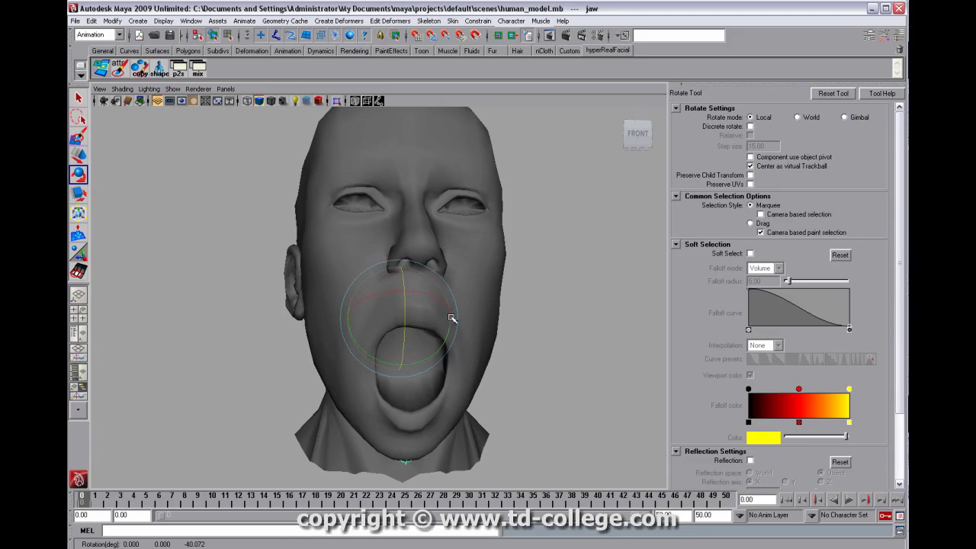
pyautogui.keyDown('alt'); pyautogui.moveTo(452, 318); pyautogui.dragTo(408, 318); pyautogui.keyUp('alt')
pyautogui.keyDown('alt'); pyautogui.moveTo(396, 317); pyautogui.dragTo(292, 314, button='right'); pyautogui.keyUp('alt')
pyautogui.keyDown('alt'); pyautogui.moveTo(340, 310); pyautogui.dragTo(354, 311); pyautogui.keyUp('alt')
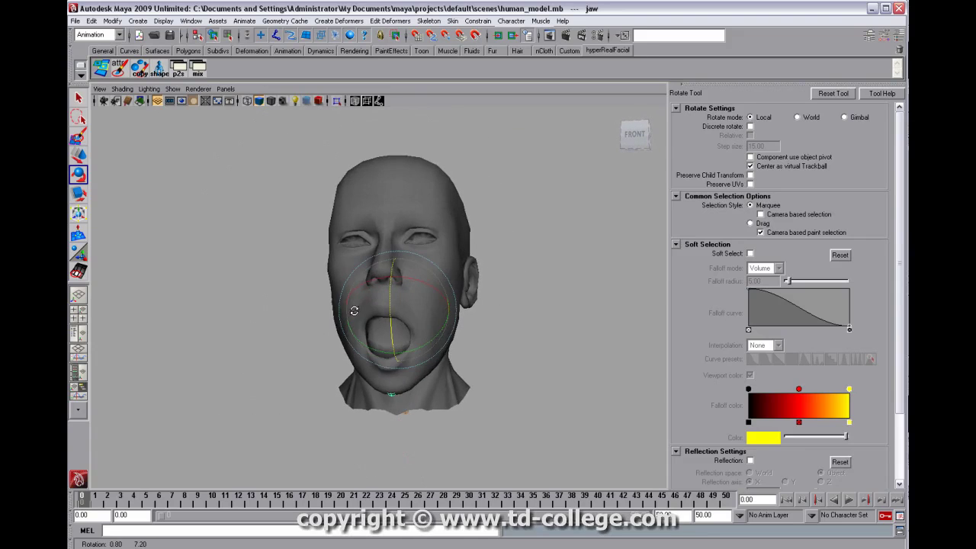
pyautogui.keyDown('alt'); pyautogui.moveTo(354, 311); pyautogui.dragTo(526, 305, button='right'); pyautogui.keyUp('alt')
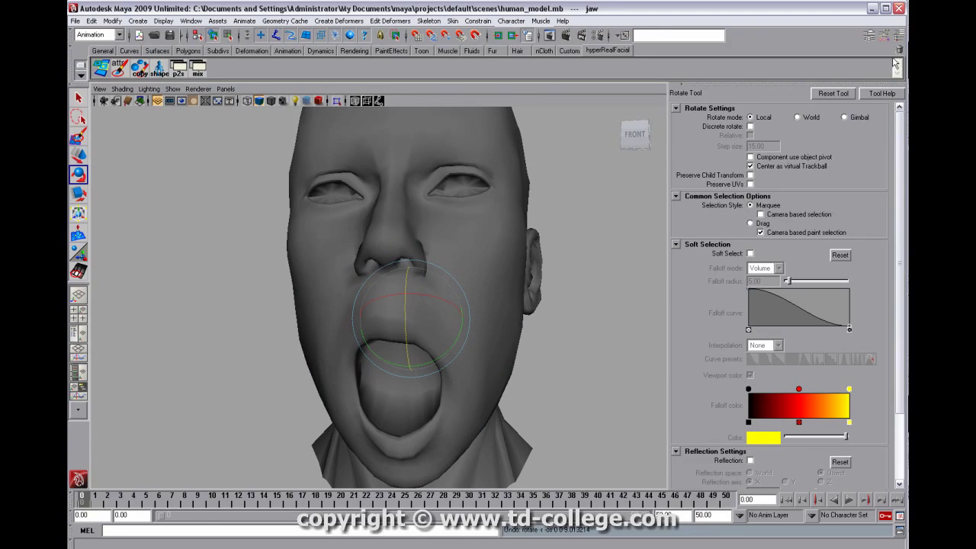
# Reset the jaw joint's Rotate X, Y and Z values to 0.
pyautogui.click(900, 35)
pyautogui.moveTo(881, 175); pyautogui.dragTo(879, 157)
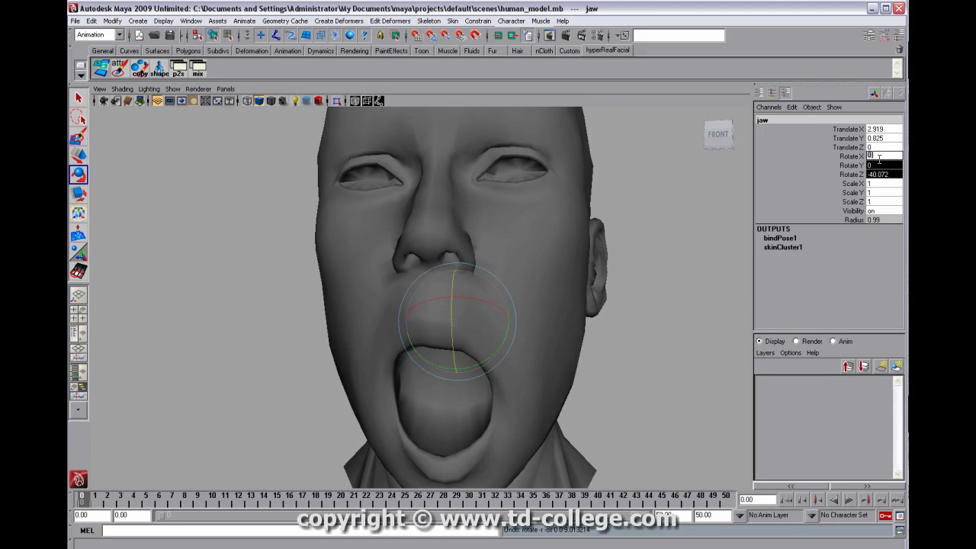
pyautogui.press('Return')
# Duplicate the MaleModelLowRes head mesh in its closed-mouth pose.
pyautogui.keyDown('alt'); pyautogui.moveTo(678, 251); pyautogui.dragTo(581, 315); pyautogui.keyUp('alt')
pyautogui.click(545, 333)
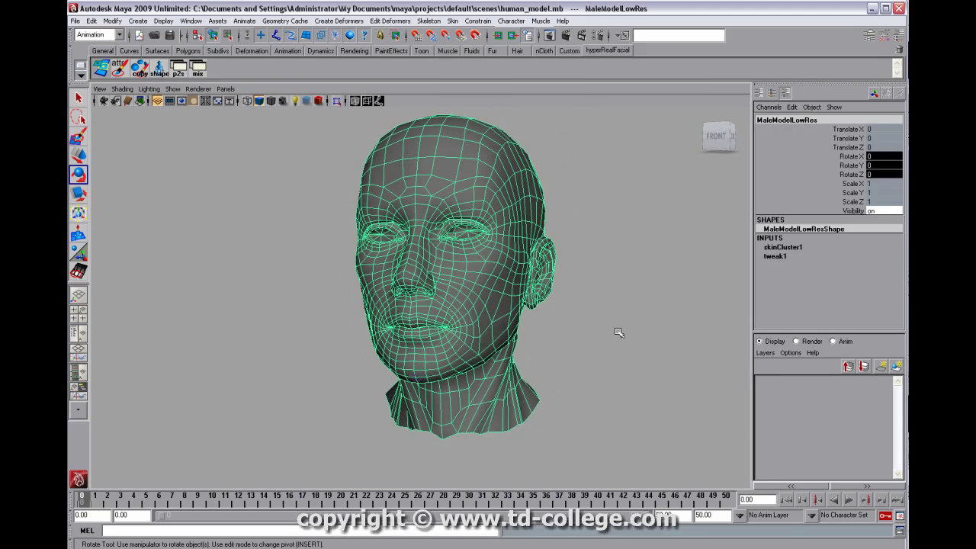
pyautogui.hotkey('ctrl', 'd')
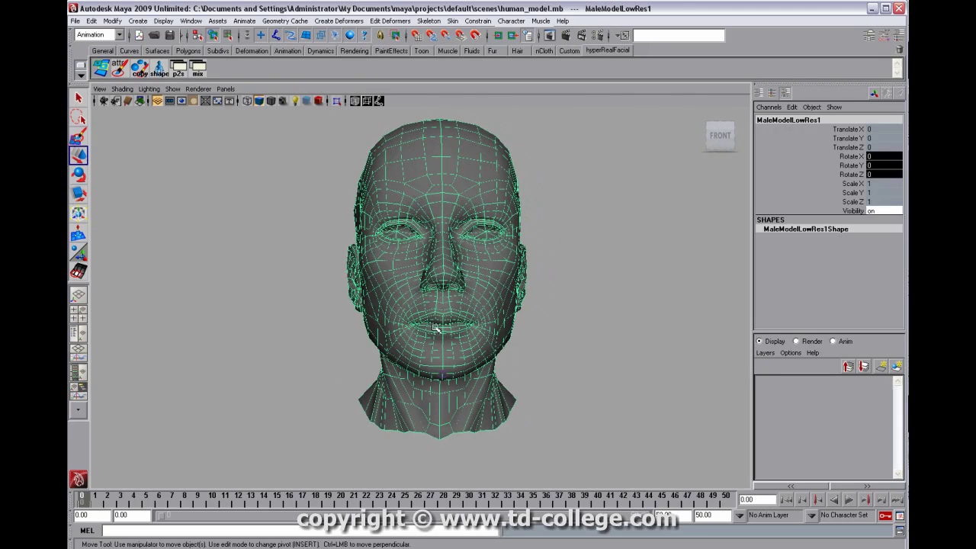
pyautogui.keyDown('alt'); pyautogui.moveTo(435, 328); pyautogui.dragTo(454, 333, button='middle'); pyautogui.keyUp('alt')
pyautogui.keyDown('alt'); pyautogui.moveTo(454, 334); pyautogui.dragTo(423, 322, button='right'); pyautogui.keyUp('alt')
# Unlock all translate, rotate and scale channels of the duplicated head.
pyautogui.moveTo(850, 129); pyautogui.dragTo(850, 211)
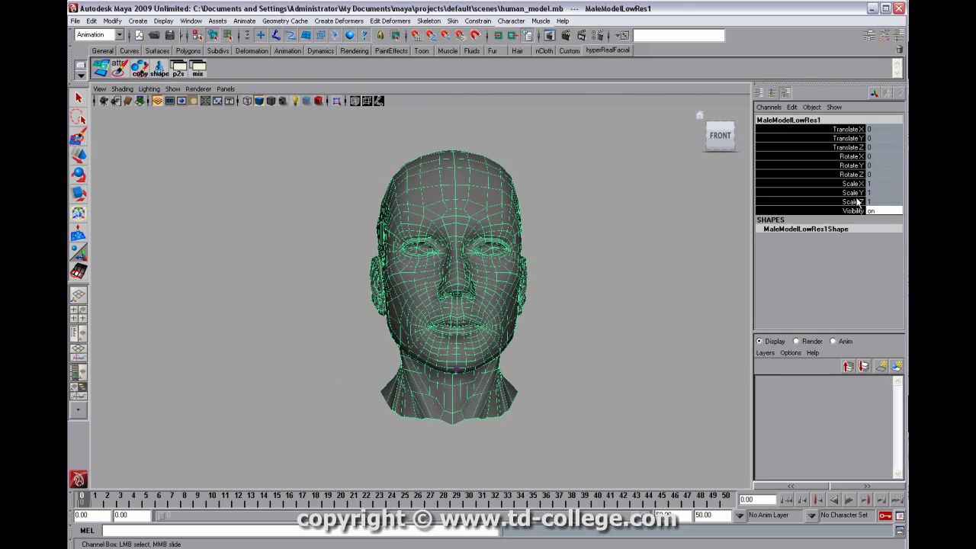
pyautogui.rightClick(847, 165)
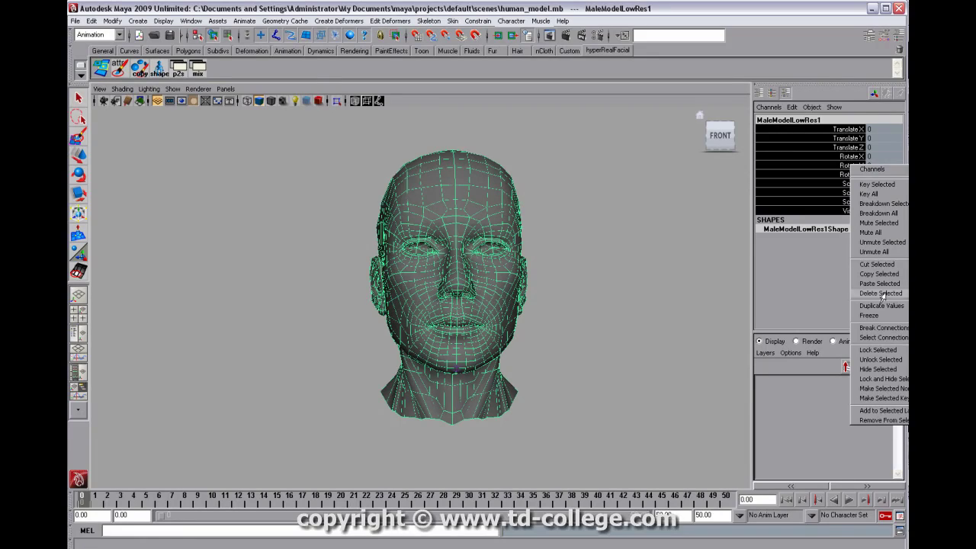
pyautogui.click(879, 349)
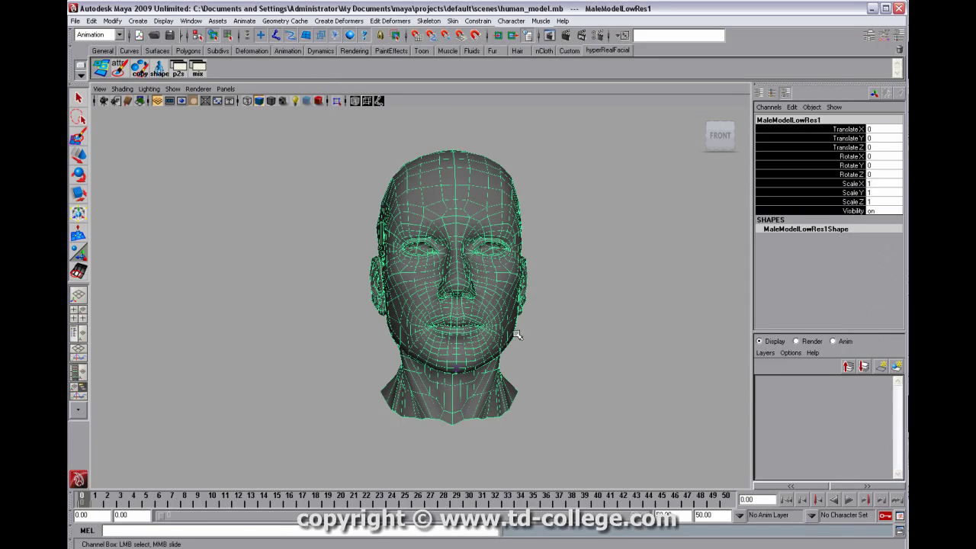
# Move the duplicated head beside the original, to about -30.4 in Translate X.
pyautogui.moveTo(504, 325); pyautogui.dragTo(434, 312, button='middle')
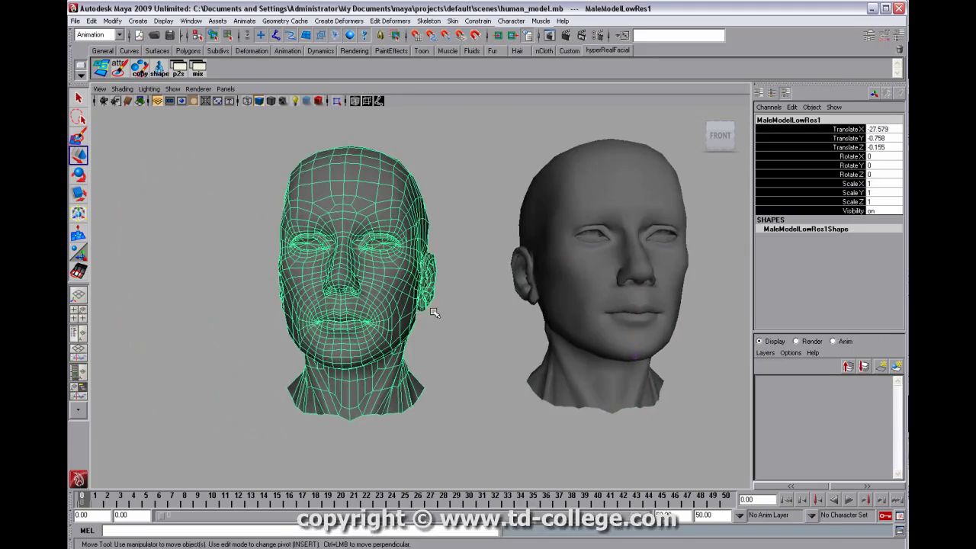
pyautogui.keyDown('alt'); pyautogui.moveTo(434, 311); pyautogui.dragTo(349, 327, button='right'); pyautogui.keyUp('alt')
pyautogui.keyDown('alt'); pyautogui.moveTo(349, 328); pyautogui.dragTo(388, 330); pyautogui.keyUp('alt')
pyautogui.moveTo(411, 321); pyautogui.dragTo(392, 319, button='middle')
pyautogui.keyDown('alt'); pyautogui.moveTo(416, 316); pyautogui.dragTo(362, 316); pyautogui.keyUp('alt')
pyautogui.keyDown('alt'); pyautogui.moveTo(362, 316); pyautogui.dragTo(480, 317, button='right'); pyautogui.keyUp('alt')
pyautogui.keyDown('alt'); pyautogui.moveTo(480, 317); pyautogui.dragTo(374, 321, button='middle'); pyautogui.keyUp('alt')
# Select the duplicated head as the target, then add the original skinned head as the base.
pyautogui.click(462, 393)
pyautogui.click(469, 396)
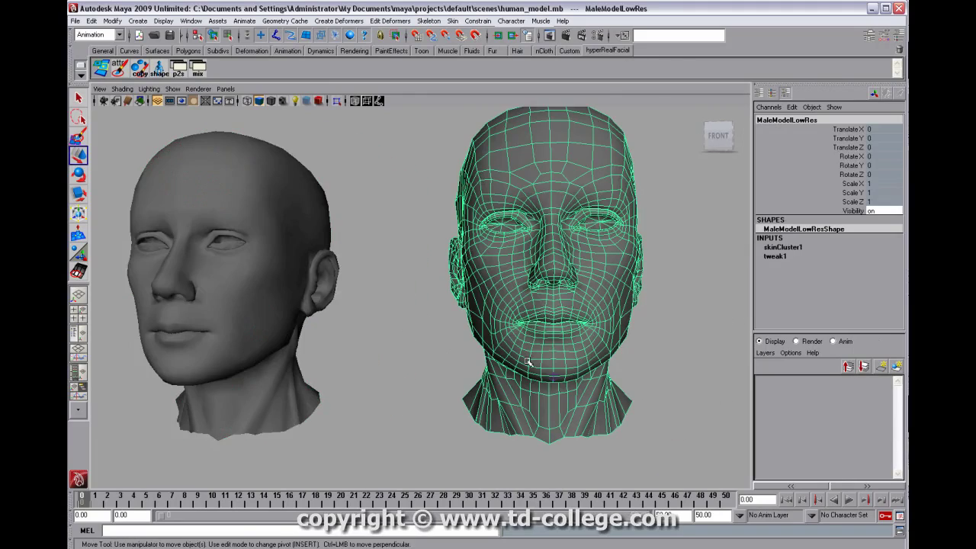
pyautogui.keyDown('alt'); pyautogui.moveTo(520, 265); pyautogui.dragTo(544, 261); pyautogui.keyUp('alt')
pyautogui.keyDown('alt'); pyautogui.moveTo(544, 262); pyautogui.dragTo(547, 308, button='right'); pyautogui.keyUp('alt')
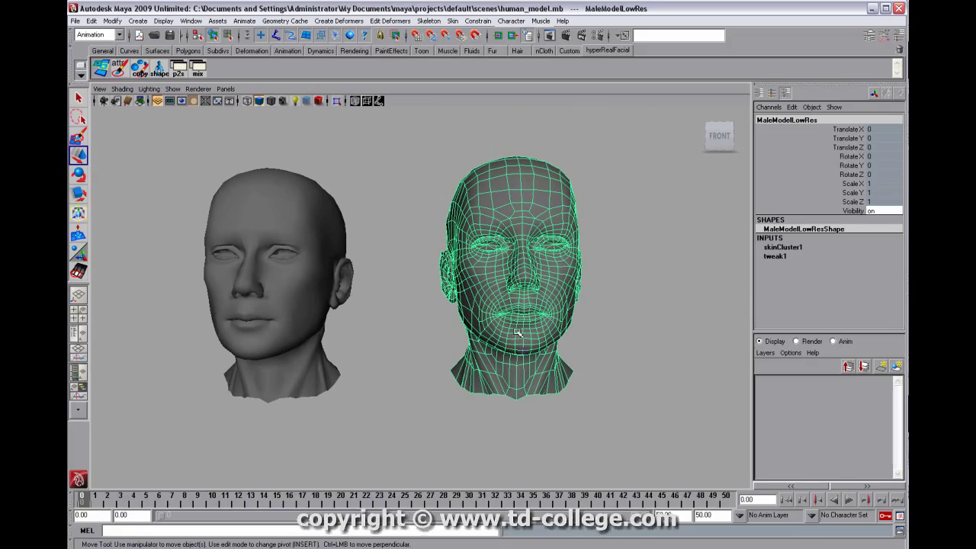
pyautogui.keyDown('alt'); pyautogui.moveTo(384, 279); pyautogui.dragTo(302, 321); pyautogui.keyUp('alt')
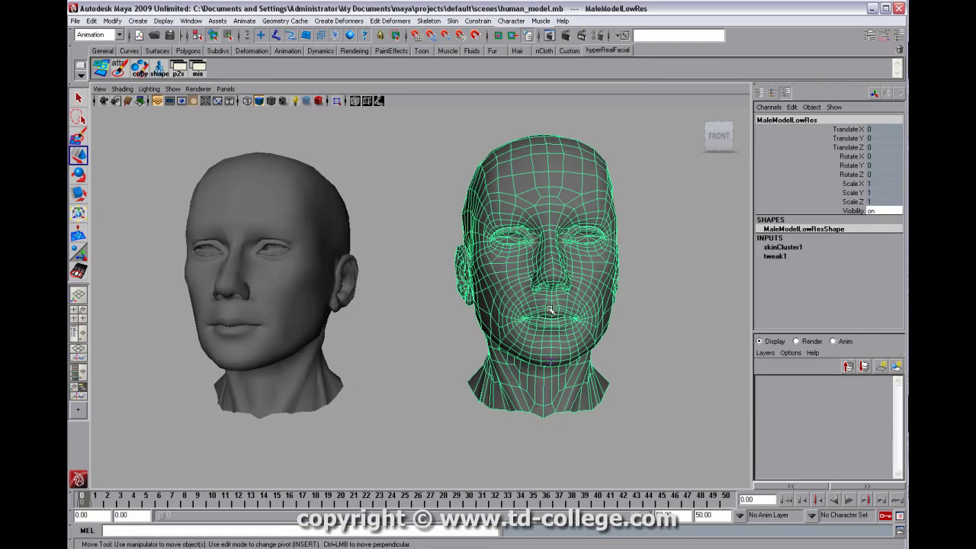
pyautogui.click(336, 305)
pyautogui.keyDown('alt'); pyautogui.moveTo(432, 311); pyautogui.dragTo(338, 318); pyautogui.keyUp('alt')
pyautogui.keyDown('shift'); pyautogui.click(471, 375); pyautogui.keyUp('shift')
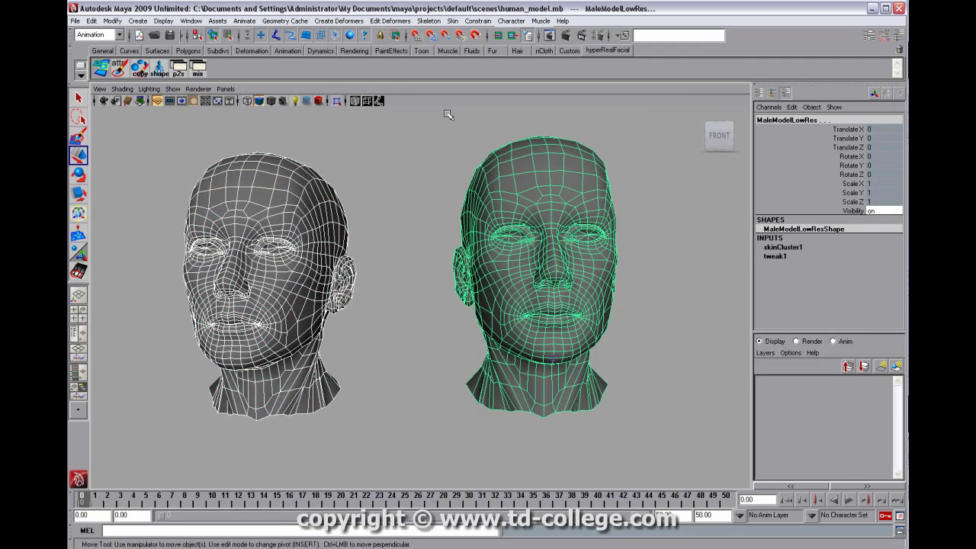
# Open the Create Blend Shape options and name the blend shape node corrective_blend.
pyautogui.click(389, 21)
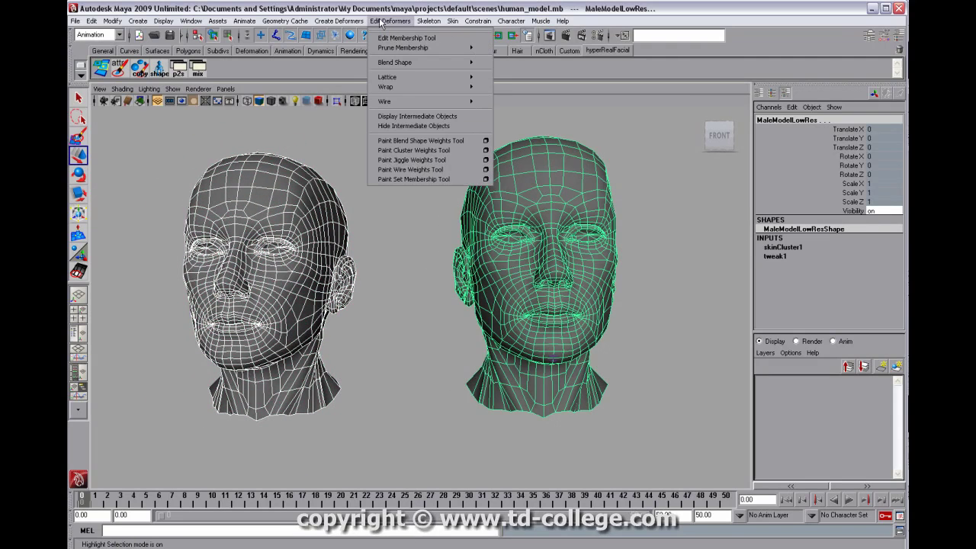
pyautogui.moveTo(339, 21)
pyautogui.click(420, 37)
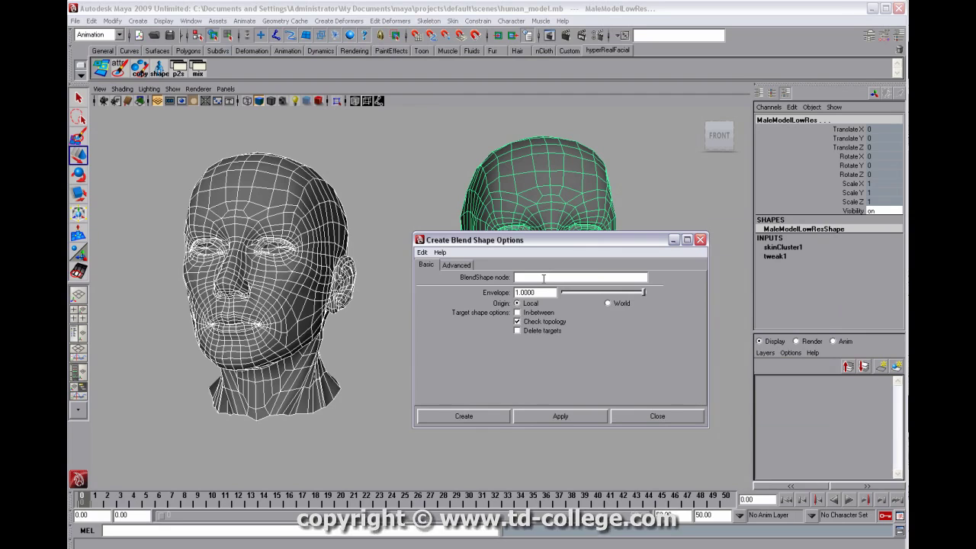
pyautogui.click(544, 279)
pyautogui.write('corrective_blend')
# Set the blend shape's deformation order to Front of chain, create it and close the options.
pyautogui.click(456, 265)
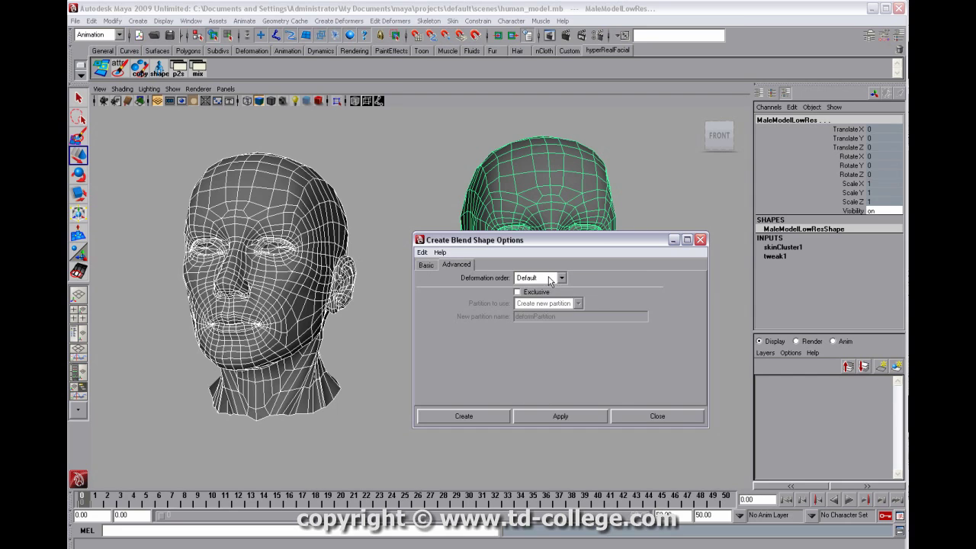
pyautogui.click(550, 279)
pyautogui.click(551, 337)
pyautogui.moveTo(579, 249); pyautogui.dragTo(471, 285)
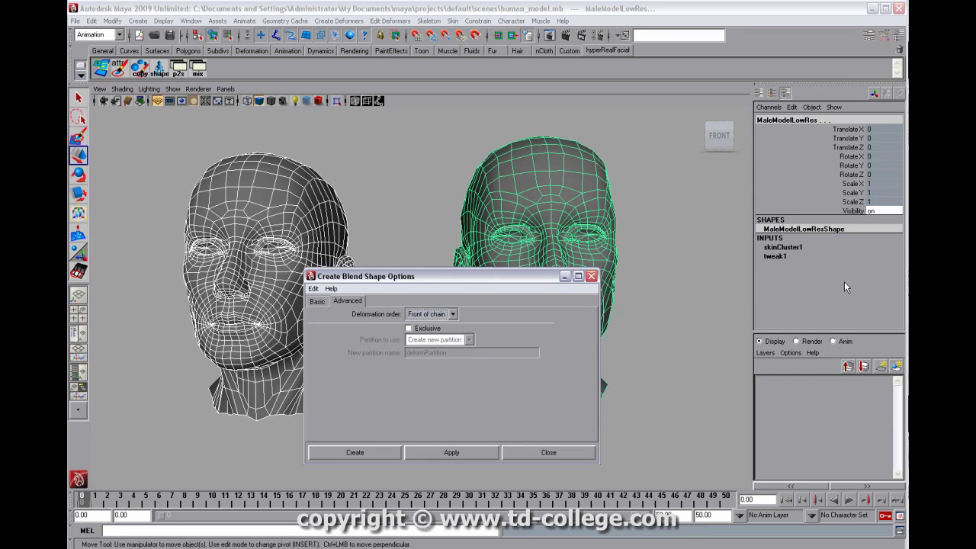
pyautogui.click(444, 455)
pyautogui.click(513, 455)
# Set the MaleModelLowRes1 target weight of corrective_blend to 1.
pyautogui.click(794, 256)
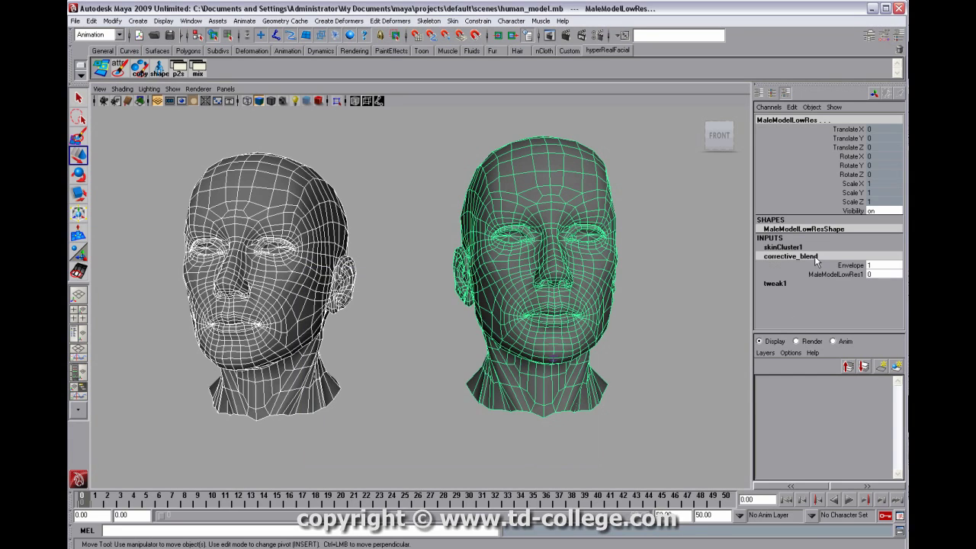
pyautogui.click(841, 274)
pyautogui.scroll(2, 636, 298)
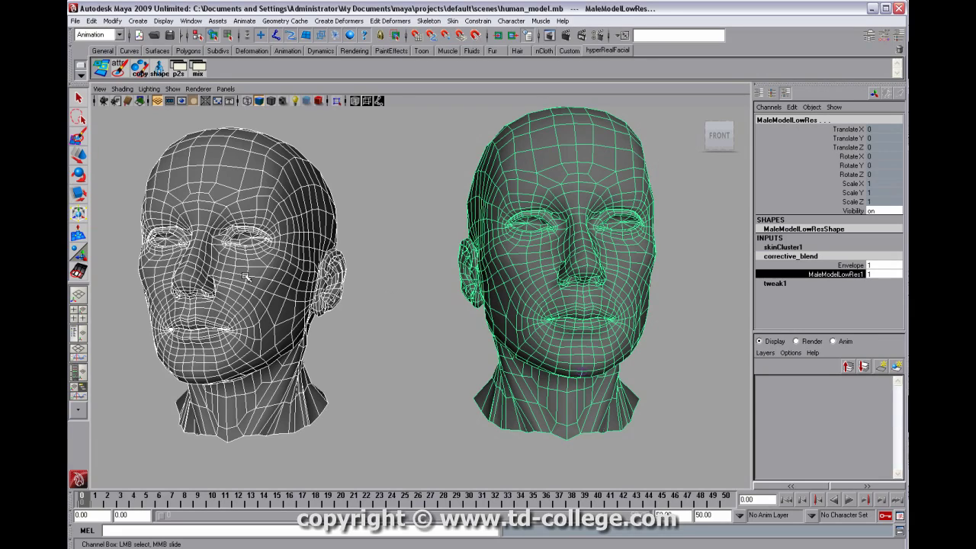
pyautogui.doubleClick(830, 276)
pyautogui.write('1')
pyautogui.press('Return')
# Select the jaw joint in wireframe and rotate it to open the mouth wide, then return to shaded display.
pyautogui.press('4')
pyautogui.scroll(-3, 404, 297)
pyautogui.moveTo(404, 297)
pyautogui.keyDown('alt'); pyautogui.mouseDown()
pyautogui.moveTo(569, 302)
pyautogui.moveTo(410, 310)
pyautogui.mouseUp(); pyautogui.keyUp('alt')
pyautogui.keyDown('alt'); pyautogui.moveTo(410, 310); pyautogui.dragTo(507, 336, button='right'); pyautogui.keyUp('alt')
pyautogui.keyDown('alt'); pyautogui.moveTo(507, 335); pyautogui.dragTo(613, 355); pyautogui.keyUp('alt')
pyautogui.click(557, 367)
pyautogui.press('e')
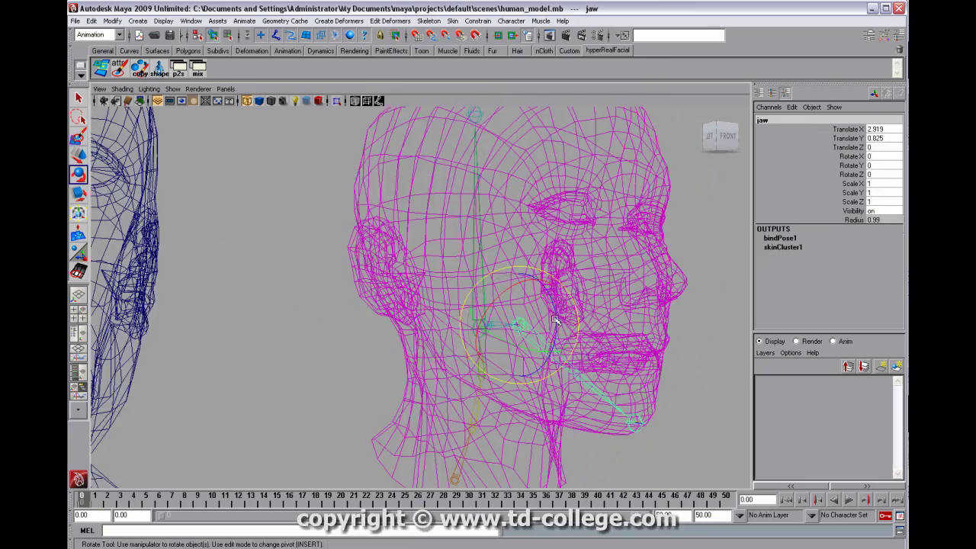
pyautogui.moveTo(554, 318)
pyautogui.mouseDown()
pyautogui.moveTo(555, 340)
pyautogui.moveTo(534, 317)
pyautogui.mouseUp()
pyautogui.keyDown('alt'); pyautogui.moveTo(534, 316); pyautogui.dragTo(516, 299, button='right'); pyautogui.keyUp('alt')
pyautogui.press('5')
# Move the duplicated head closer to the original, to about -21.7, -1.07, -1.33 in Translate X, Y and Z.
pyautogui.keyDown('alt'); pyautogui.moveTo(488, 296); pyautogui.dragTo(345, 341); pyautogui.keyUp('alt')
pyautogui.click(341, 290)
pyautogui.press('w')
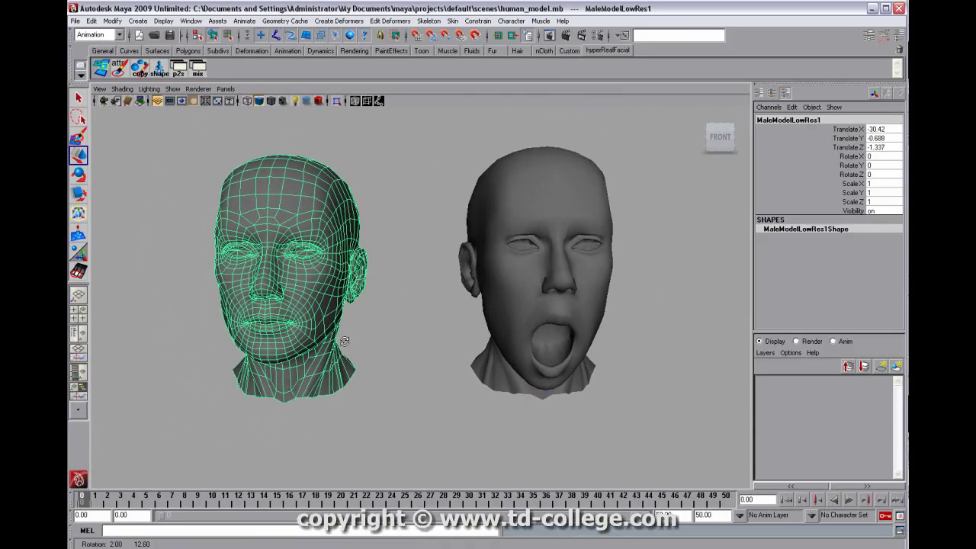
pyautogui.moveTo(334, 313); pyautogui.dragTo(410, 312, button='middle')
pyautogui.keyDown('alt'); pyautogui.moveTo(409, 312); pyautogui.dragTo(455, 308, button='right'); pyautogui.keyUp('alt')
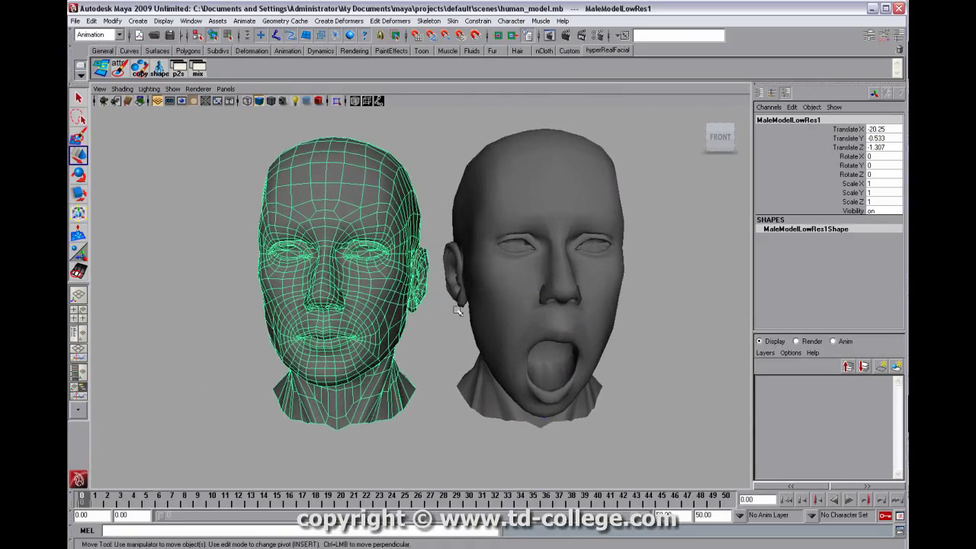
pyautogui.keyDown('alt'); pyautogui.moveTo(455, 308); pyautogui.dragTo(412, 320); pyautogui.keyUp('alt')
pyautogui.moveTo(411, 315); pyautogui.dragTo(398, 311, button='middle')
pyautogui.keyDown('alt'); pyautogui.moveTo(363, 341); pyautogui.dragTo(429, 315, button='right'); pyautogui.keyUp('alt')
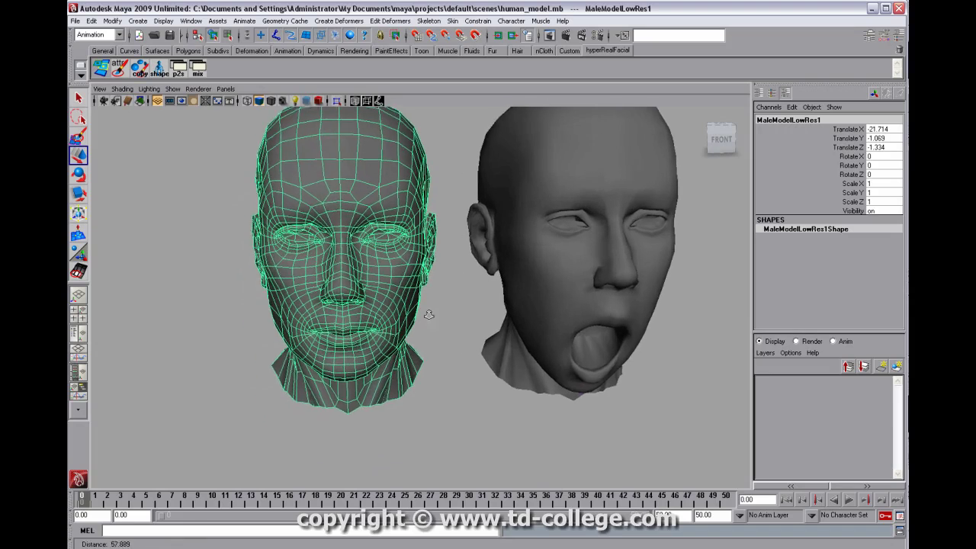
pyautogui.keyDown('alt'); pyautogui.moveTo(430, 316); pyautogui.dragTo(421, 303); pyautogui.keyUp('alt')
# Lock the duplicated head's translate, rotate, scale and visibility channels.
pyautogui.moveTo(849, 129); pyautogui.dragTo(848, 210)
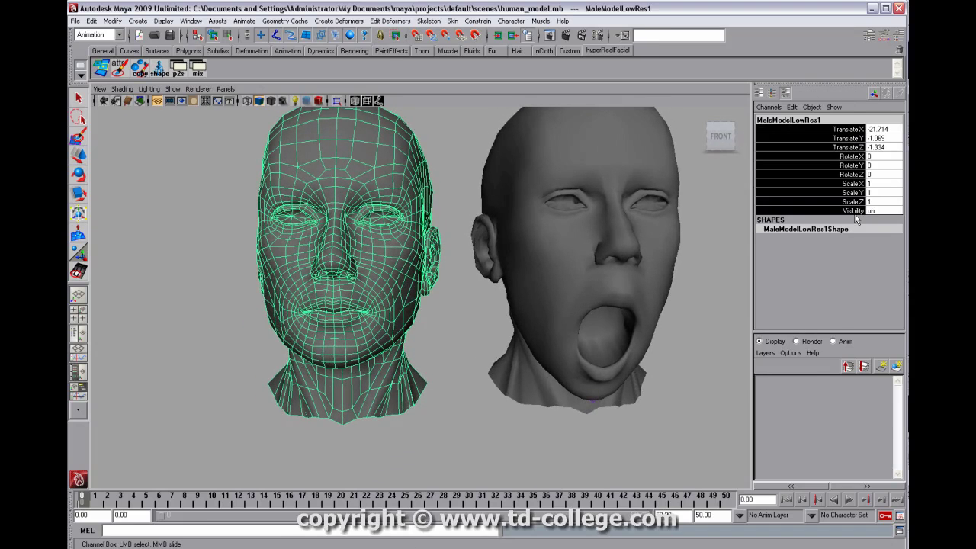
pyautogui.rightClick(837, 165)
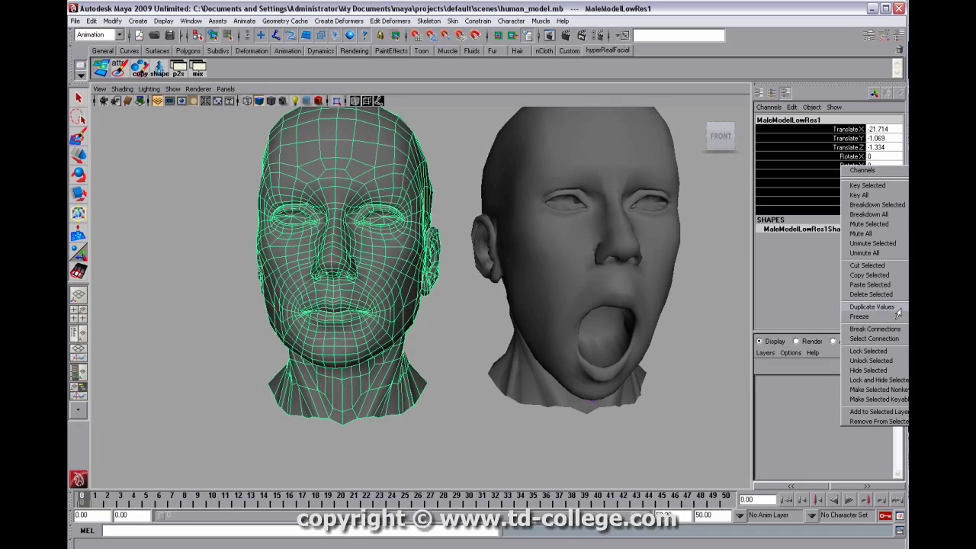
pyautogui.click(894, 351)
pyautogui.keyDown('alt'); pyautogui.moveTo(370, 256); pyautogui.dragTo(382, 266, button='middle'); pyautogui.keyUp('alt')
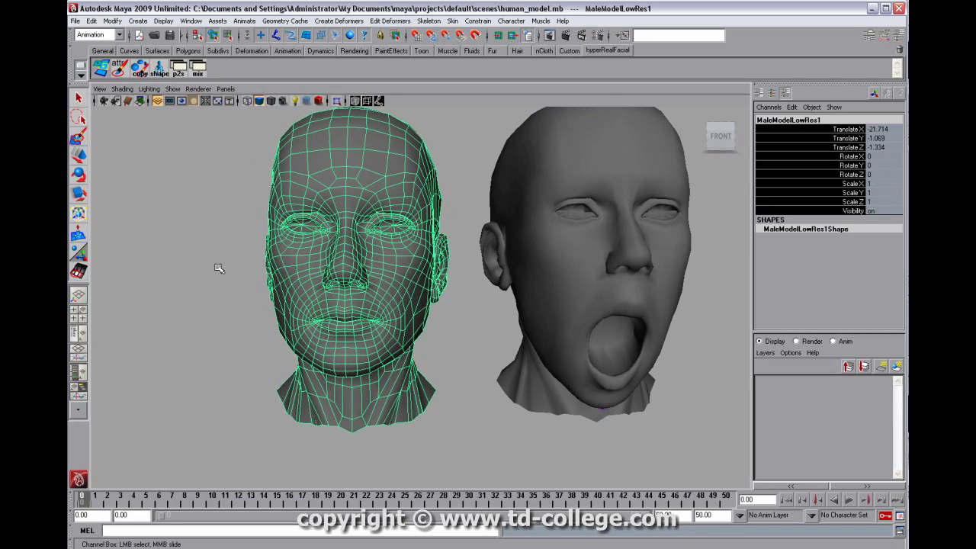
pyautogui.click(218, 267)
pyautogui.press('w')
pyautogui.click(323, 303)
pyautogui.press('space')
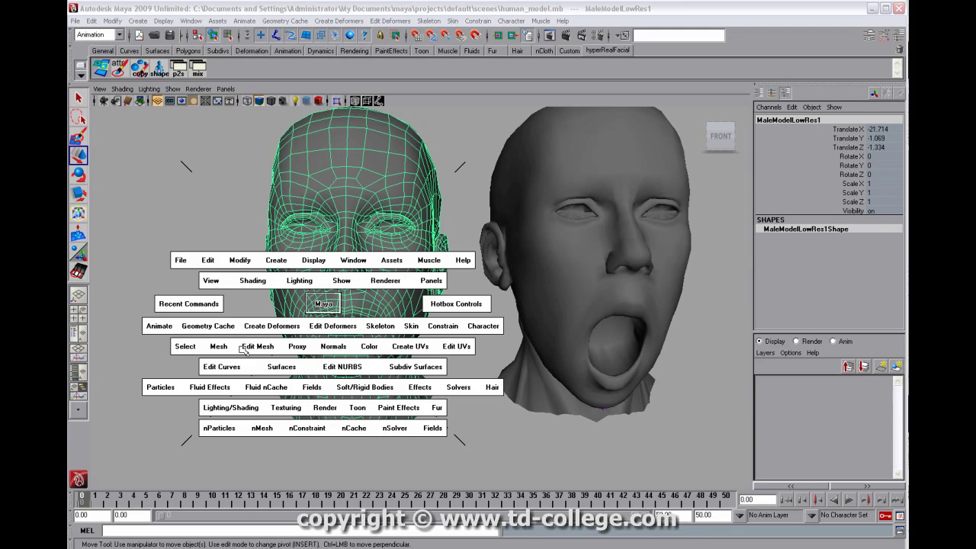
pyautogui.moveTo(174, 238)
pyautogui.keyDown('alt'); pyautogui.mouseDown()
pyautogui.moveTo(241, 237)
pyautogui.moveTo(189, 237)
pyautogui.mouseUp(); pyautogui.keyUp('alt')
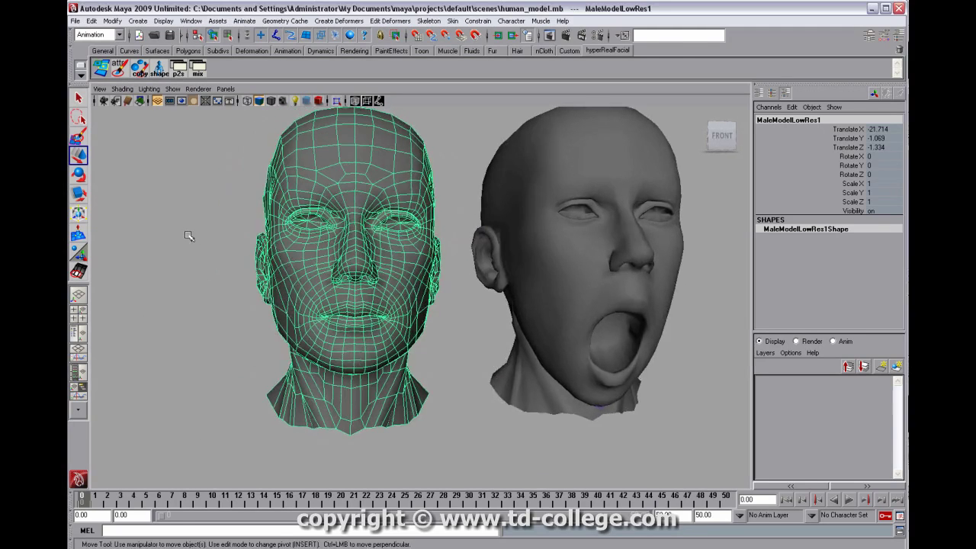
# Soft-modify the duplicate head's right cheek with a falloff radius of about 3.93, moving it inward about 1.09 in X.
pyautogui.click(189, 237)
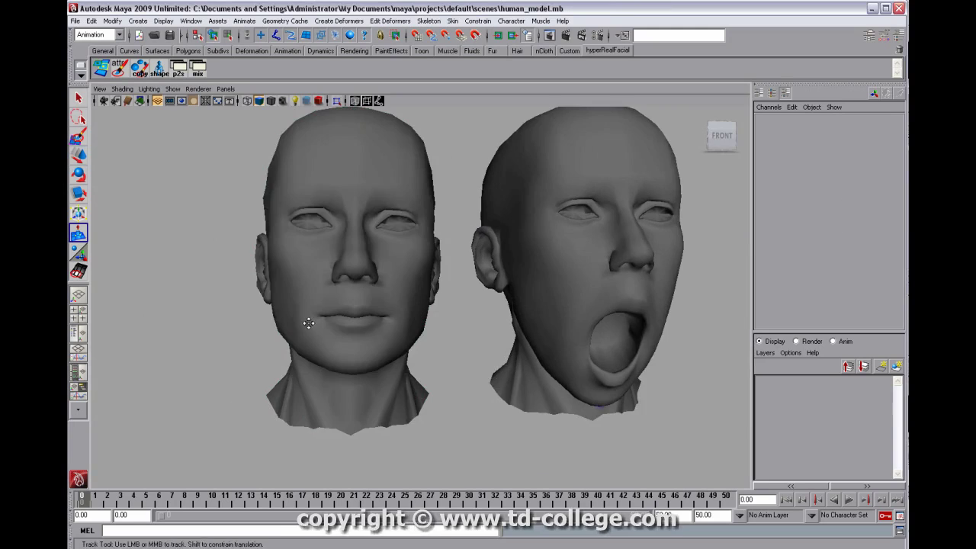
pyautogui.scroll(3, 308, 323)
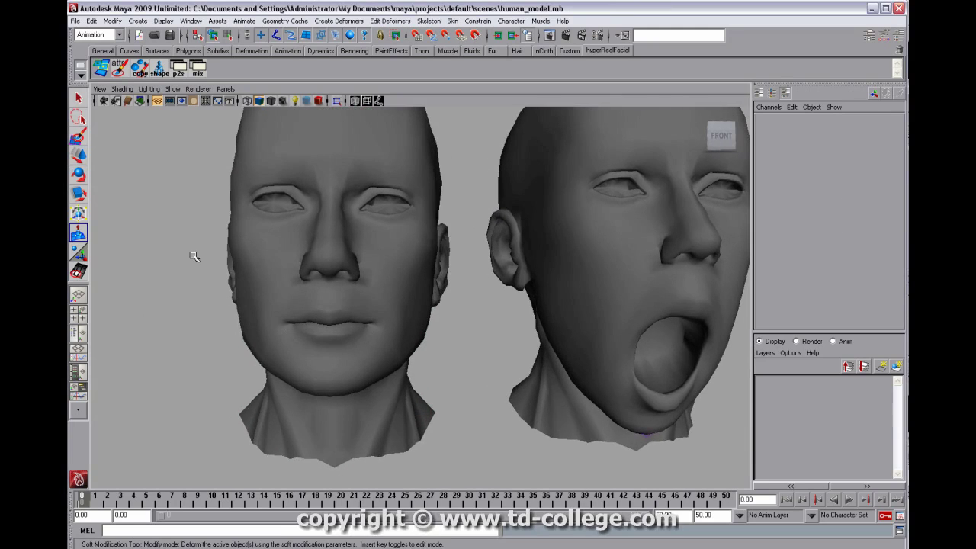
pyautogui.click(77, 234)
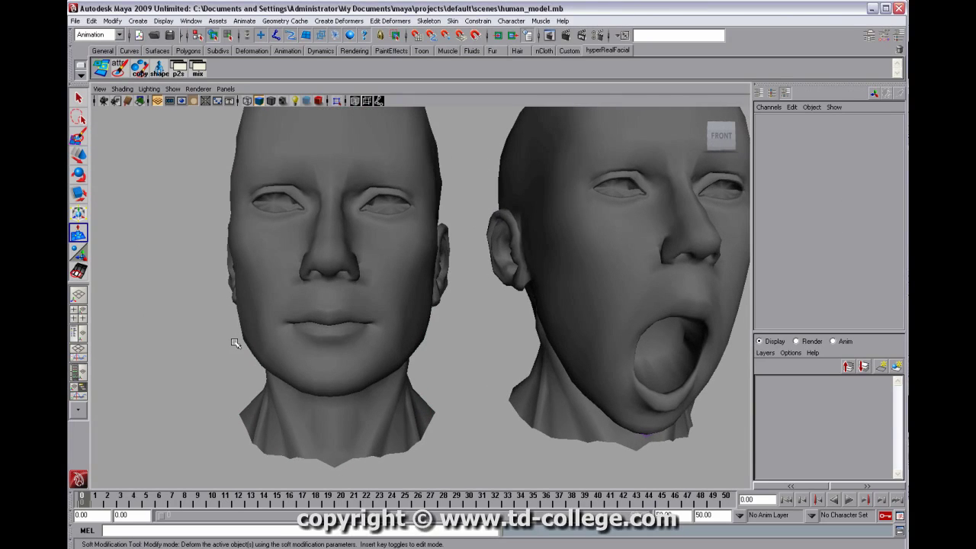
pyautogui.click(269, 312)
pyautogui.keyDown('alt'); pyautogui.moveTo(296, 322); pyautogui.dragTo(291, 364); pyautogui.keyUp('alt')
pyautogui.click(242, 389)
pyautogui.moveTo(291, 365); pyautogui.dragTo(245, 389, button='middle')
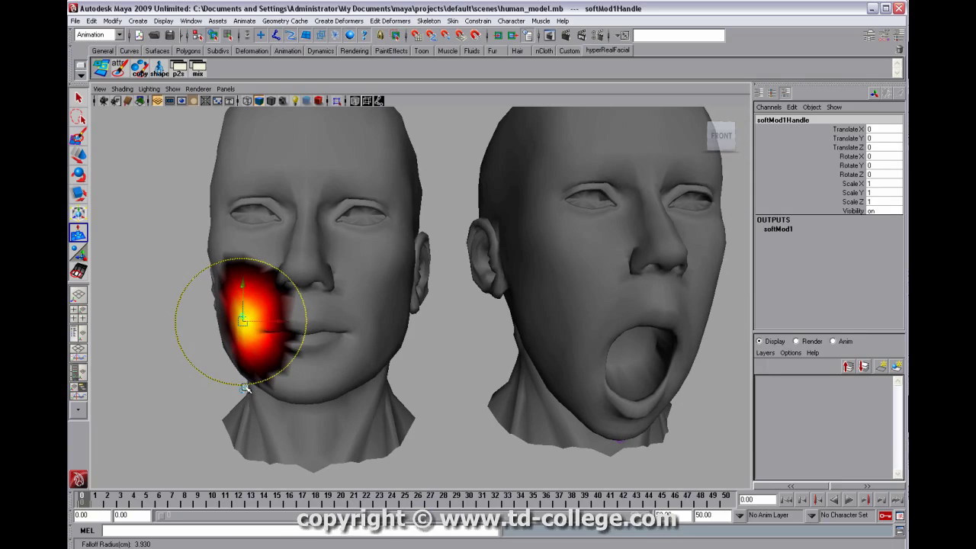
pyautogui.moveTo(247, 330); pyautogui.dragTo(266, 324)
pyautogui.keyDown('alt'); pyautogui.moveTo(605, 355); pyautogui.dragTo(504, 340); pyautogui.keyUp('alt')
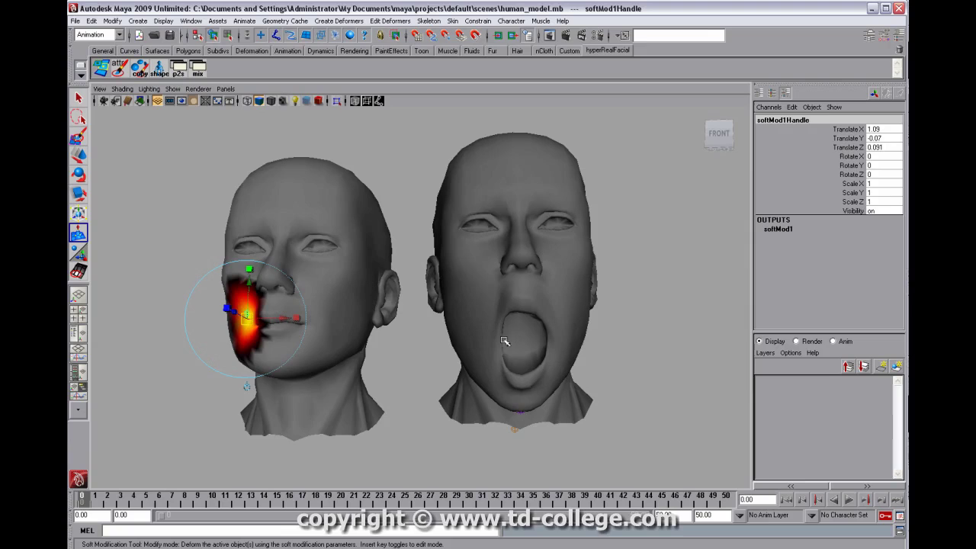
# Soft-modify the duplicate's left cheek beside the mouth, moving it inward about -1.15 in X and 0.05 in Y.
pyautogui.click(371, 363)
pyautogui.click(321, 324)
pyautogui.moveTo(321, 326)
pyautogui.keyDown('alt'); pyautogui.mouseDown()
pyautogui.moveTo(350, 355)
pyautogui.moveTo(315, 333)
pyautogui.mouseUp(); pyautogui.keyUp('alt')
pyautogui.keyDown('alt'); pyautogui.moveTo(608, 313); pyautogui.dragTo(533, 337); pyautogui.keyUp('alt')
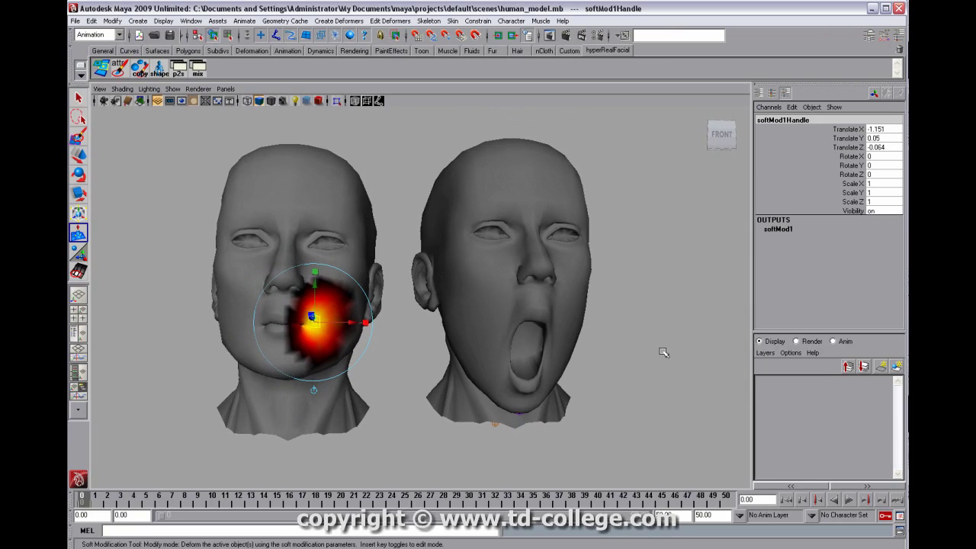
# Soft-modify the duplicate's outer cheeks on both sides, moving the right one about 0.61, -0.05, 0.25 in X, Y and Z.
pyautogui.click(663, 350)
pyautogui.click(351, 302)
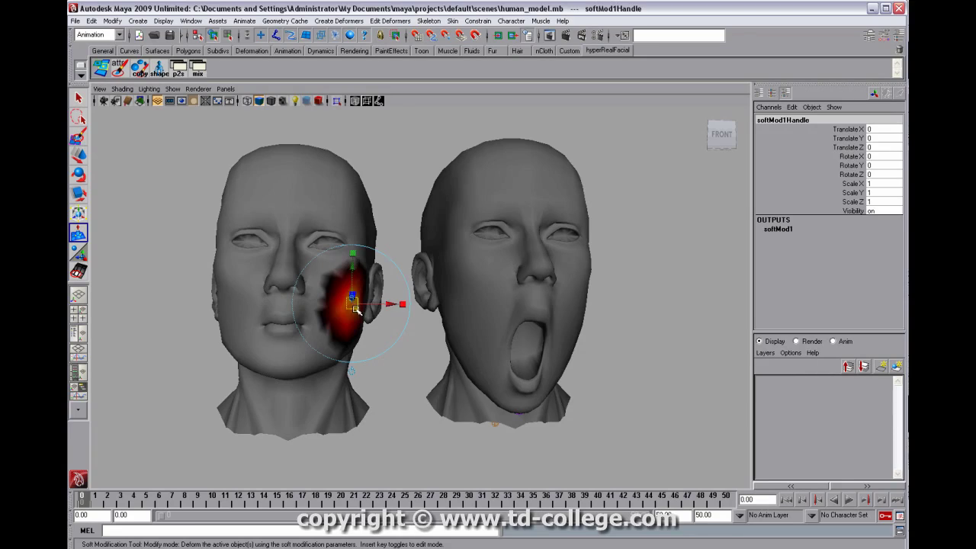
pyautogui.click(120, 345)
pyautogui.keyDown('alt'); pyautogui.moveTo(129, 345); pyautogui.dragTo(318, 330); pyautogui.keyUp('alt')
pyautogui.click(235, 314)
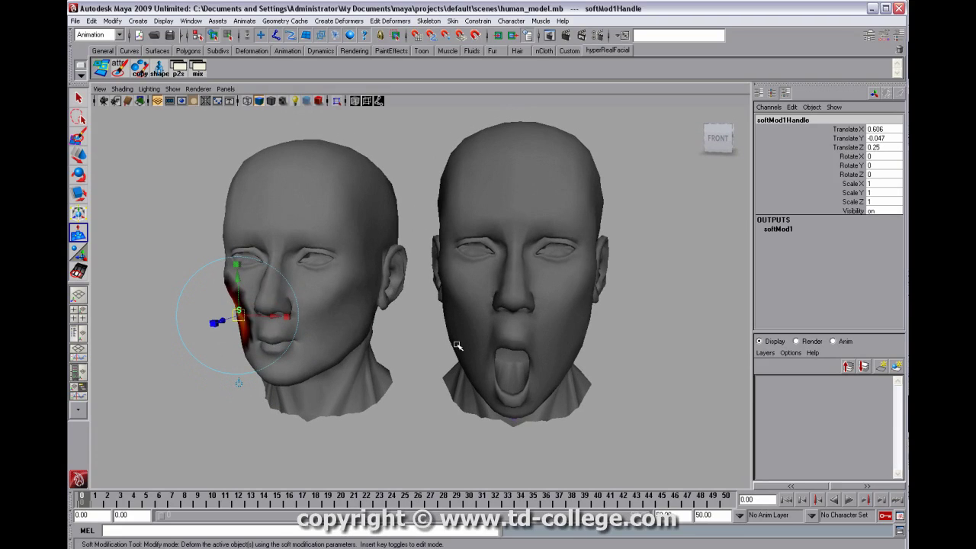
pyautogui.keyDown('alt'); pyautogui.moveTo(462, 348); pyautogui.dragTo(464, 301); pyautogui.keyUp('alt')
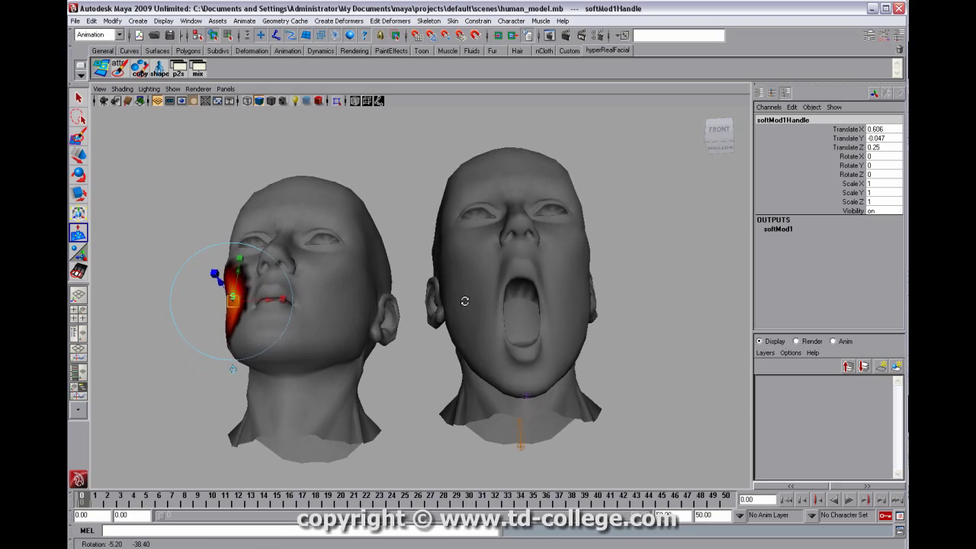
pyautogui.keyDown('alt'); pyautogui.moveTo(559, 317); pyautogui.dragTo(541, 340); pyautogui.keyUp('alt')
pyautogui.keyDown('alt'); pyautogui.moveTo(263, 303); pyautogui.dragTo(421, 311, button='right'); pyautogui.keyUp('alt')
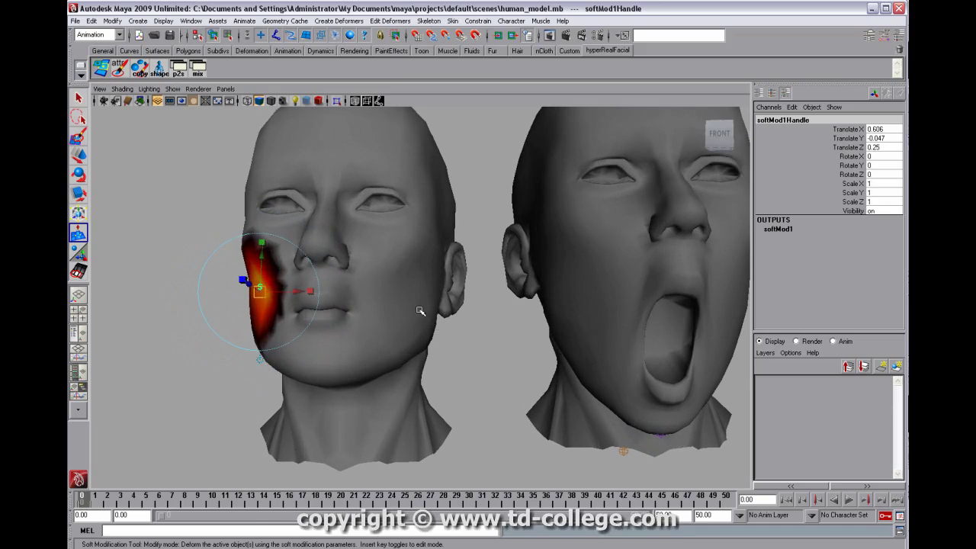
pyautogui.click(472, 348)
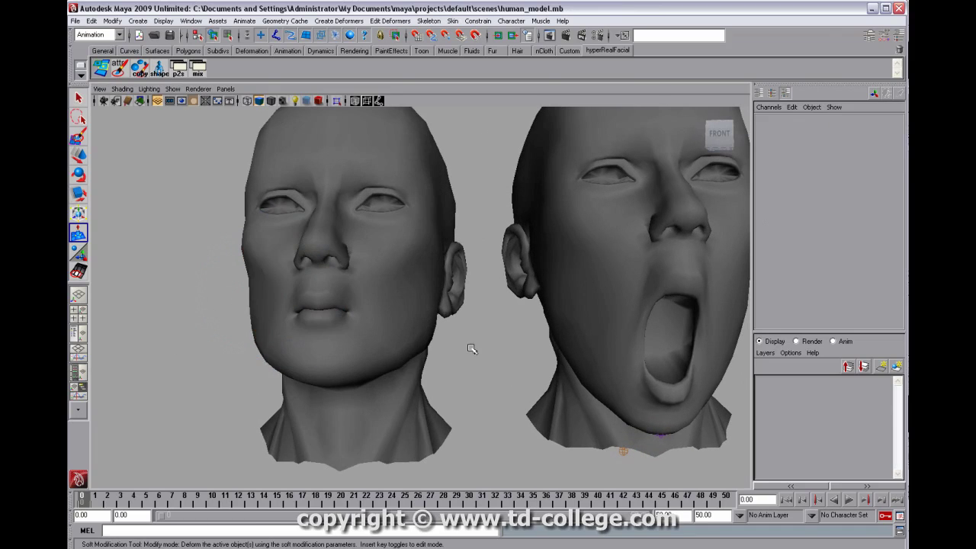
# Soft-modify the duplicate's lips, scaling them to about 1.17 in X and reducing their Y scale.
pyautogui.click(319, 312)
pyautogui.moveTo(367, 314); pyautogui.dragTo(379, 315)
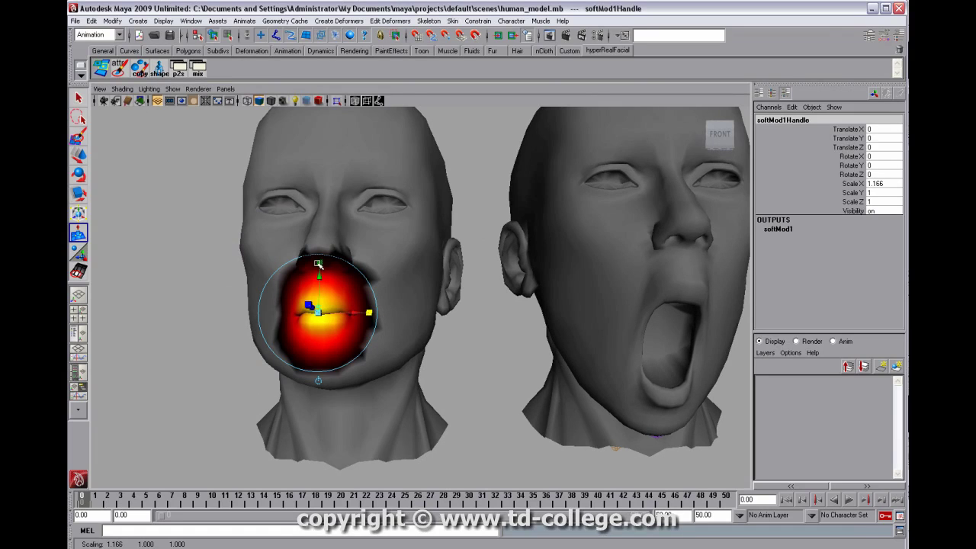
pyautogui.moveTo(319, 263); pyautogui.dragTo(321, 283)
pyautogui.keyDown('alt'); pyautogui.moveTo(476, 299); pyautogui.dragTo(375, 294, button='right'); pyautogui.keyUp('alt')
pyautogui.keyDown('alt'); pyautogui.moveTo(374, 293); pyautogui.dragTo(400, 303); pyautogui.keyUp('alt')
pyautogui.click(453, 329)
pyautogui.keyDown('alt'); pyautogui.moveTo(453, 329); pyautogui.dragTo(401, 308); pyautogui.keyUp('alt')
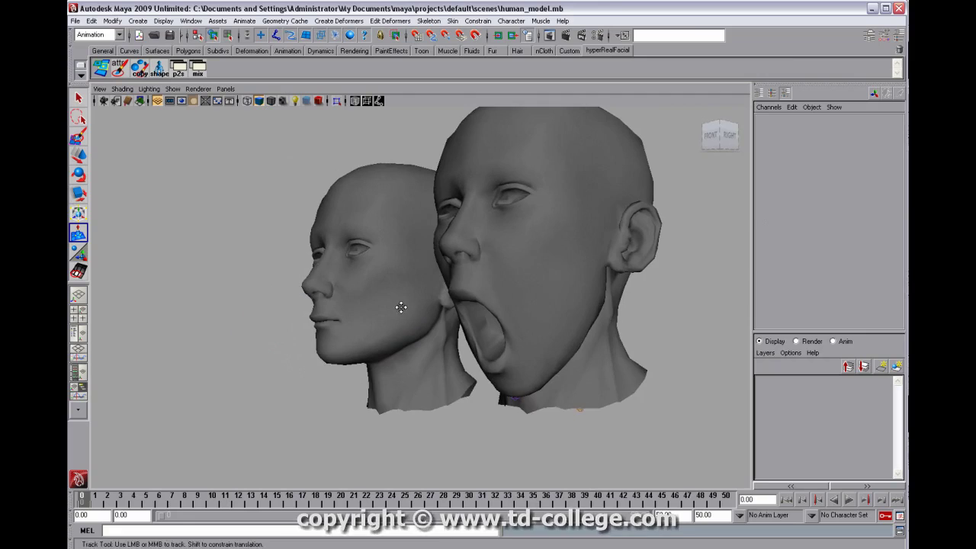
# Lower the duplicate's left cheekbone area by about 0.4 in Y with a soft modification.
pyautogui.keyDown('alt'); pyautogui.moveTo(402, 307); pyautogui.dragTo(423, 309, button='right'); pyautogui.keyUp('alt')
pyautogui.keyDown('alt'); pyautogui.moveTo(422, 310); pyautogui.dragTo(434, 312); pyautogui.keyUp('alt')
pyautogui.click(360, 279)
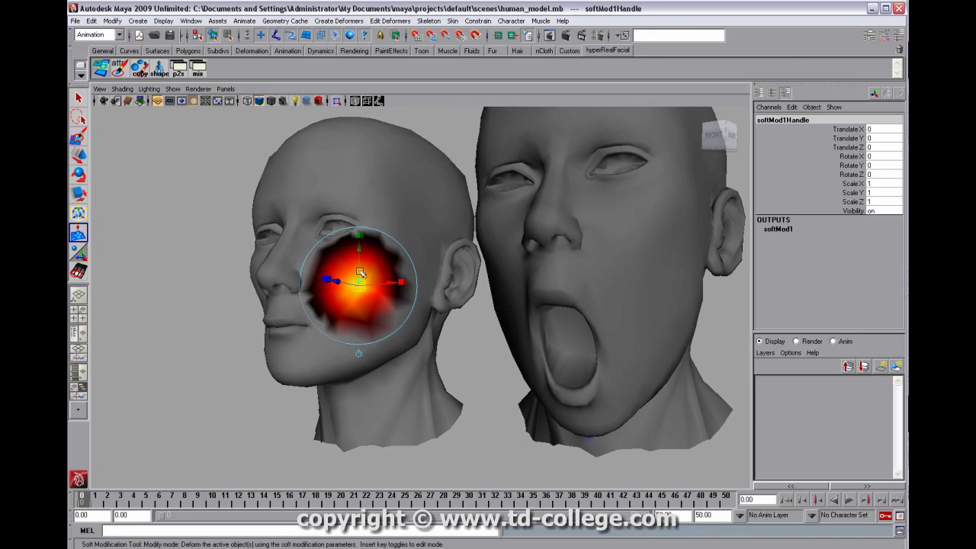
pyautogui.moveTo(359, 250); pyautogui.dragTo(359, 257)
pyautogui.keyDown('alt'); pyautogui.moveTo(360, 257); pyautogui.dragTo(377, 260); pyautogui.keyUp('alt')
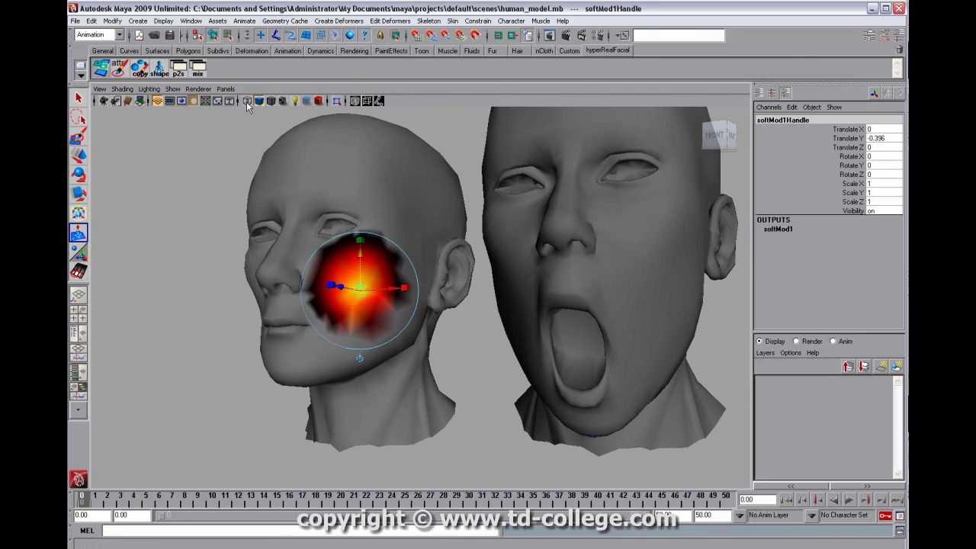
# Turn on Wireframe on Shaded for the viewport and deselect the soft modification.
pyautogui.click(122, 89)
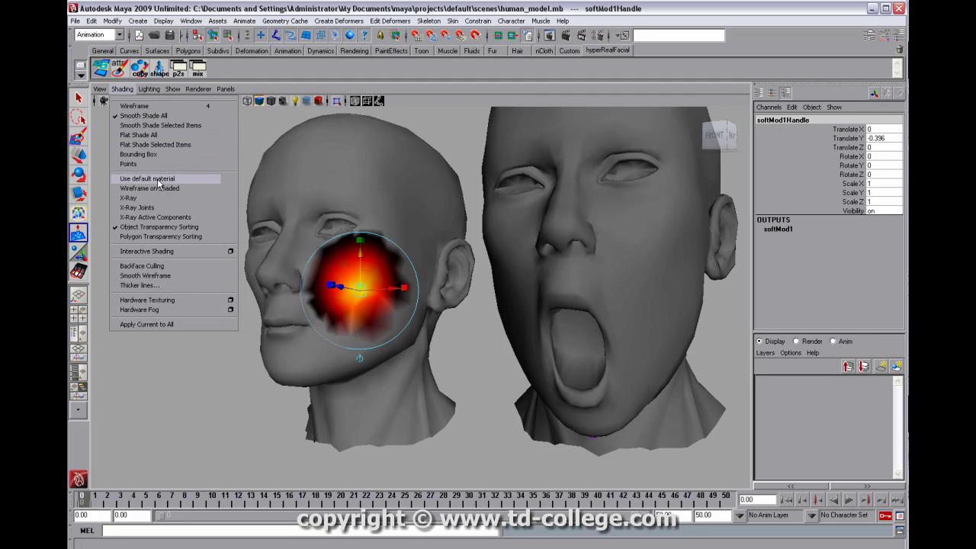
pyautogui.click(157, 188)
pyautogui.keyDown('alt'); pyautogui.moveTo(323, 232); pyautogui.dragTo(366, 355); pyautogui.keyUp('alt')
pyautogui.click(369, 363)
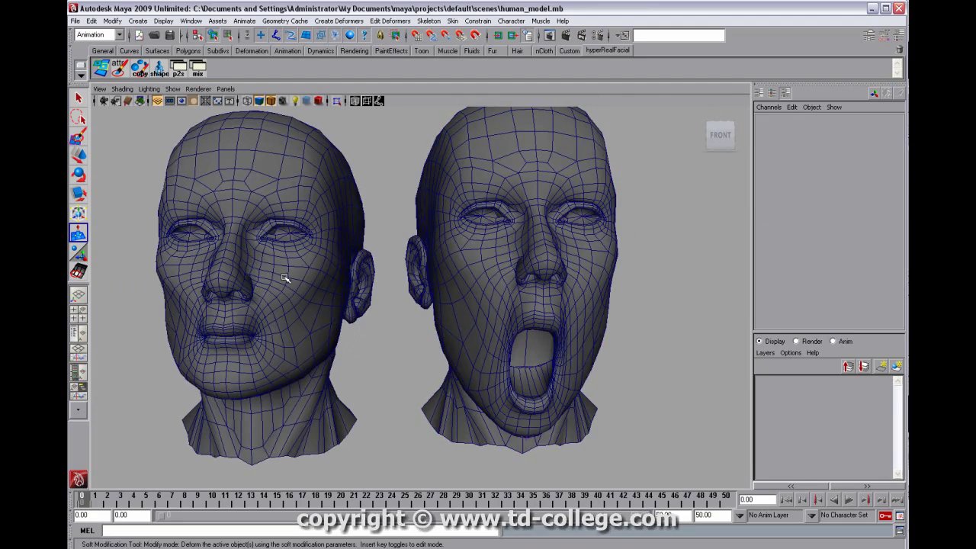
# Lower both of the duplicate's cheeks with soft modifications, the left about 0.21 and the right about 0.31 in Y.
pyautogui.click(293, 323)
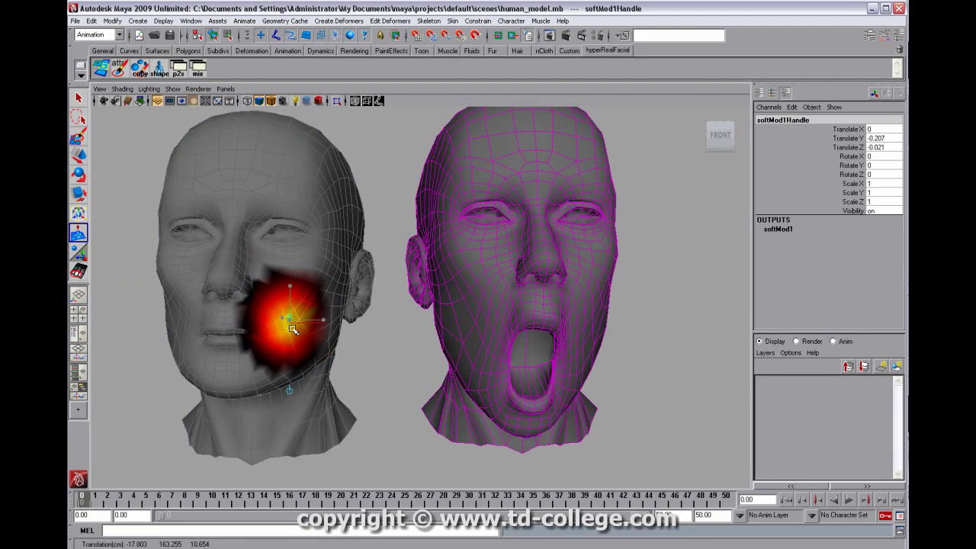
pyautogui.click(132, 313)
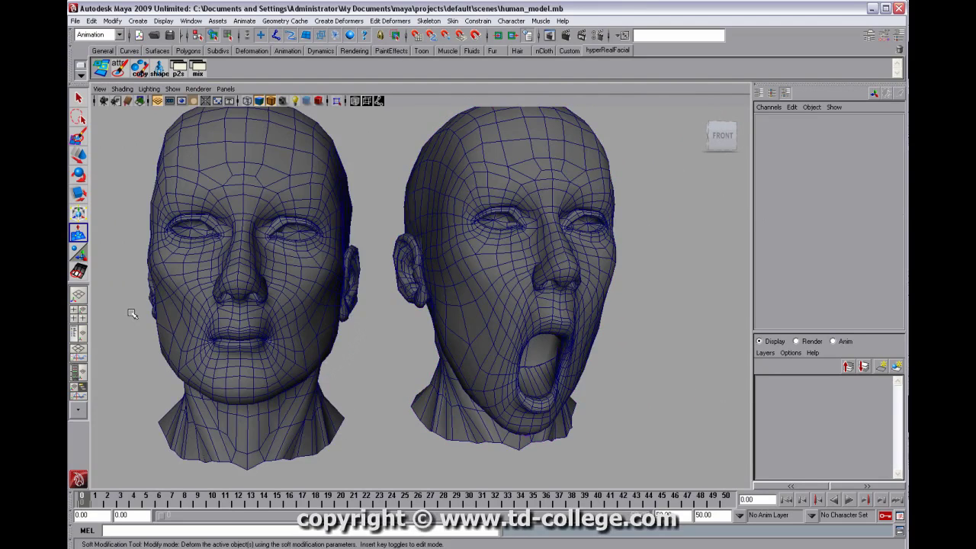
pyautogui.click(173, 296)
pyautogui.moveTo(173, 296); pyautogui.dragTo(174, 301)
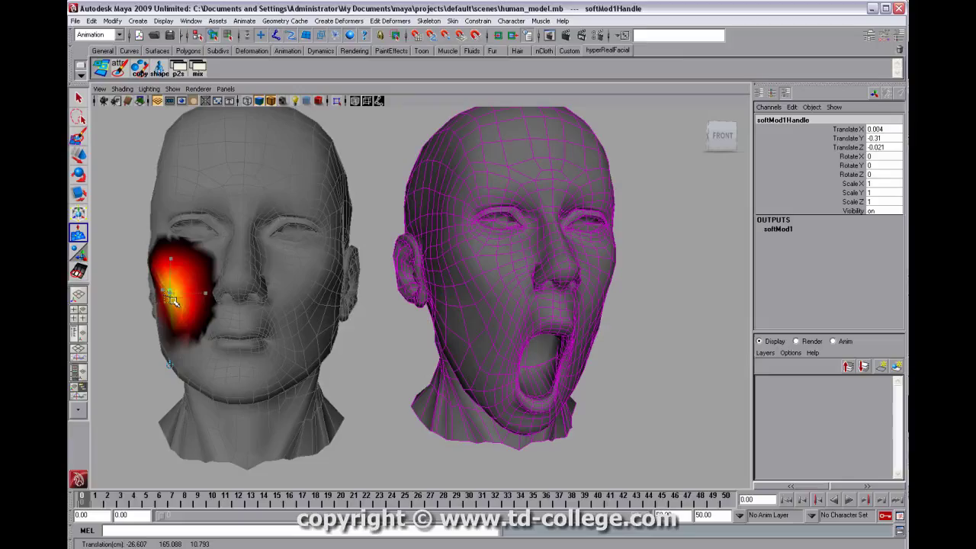
pyautogui.click(355, 377)
# Soft-modify the duplicate's inner cheeks on both sides of the nose, lowering the left one about 0.09 in Y.
pyautogui.keyDown('alt'); pyautogui.moveTo(344, 331); pyautogui.dragTo(326, 295); pyautogui.keyUp('alt')
pyautogui.click(333, 276)
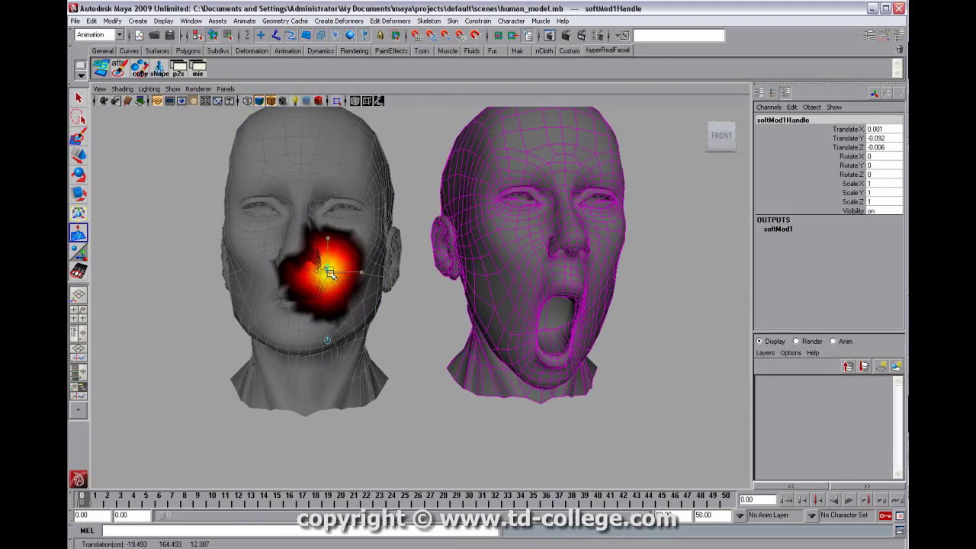
pyautogui.click(175, 321)
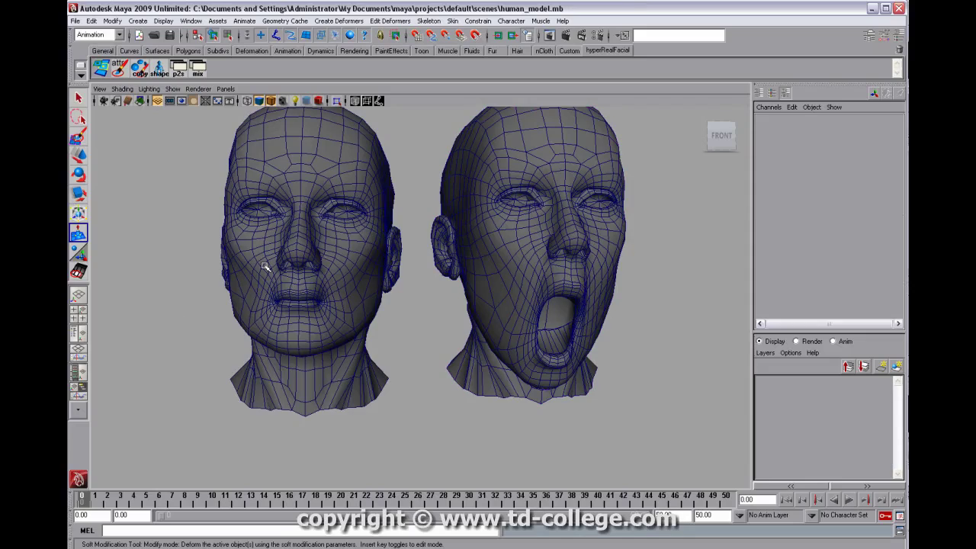
pyautogui.click(262, 263)
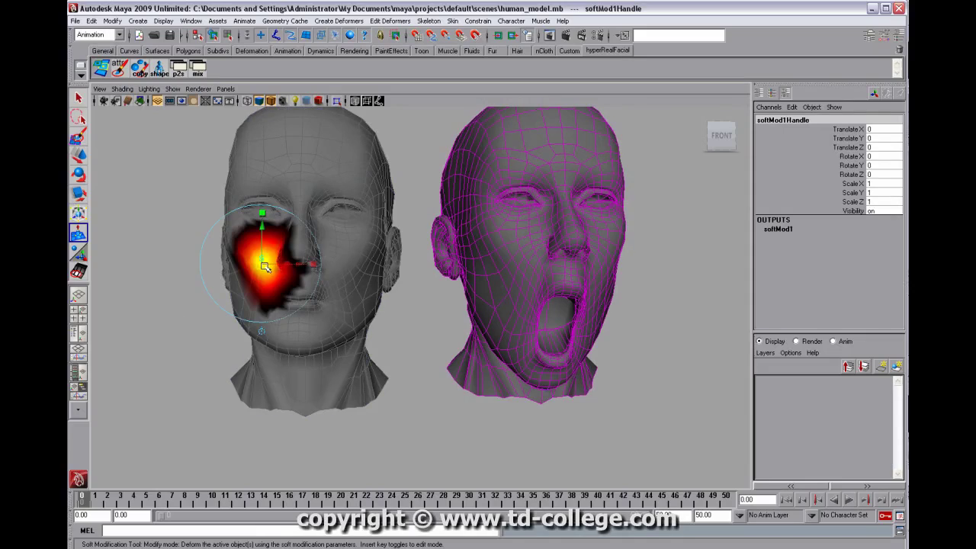
pyautogui.click(719, 395)
# Place a soft modification with a smaller falloff beside the duplicate's left nostril and move it about -0.06, -0.18, -0.02 in X, Y and Z.
pyautogui.keyDown('alt'); pyautogui.moveTo(564, 358); pyautogui.dragTo(555, 361, button='middle'); pyautogui.keyUp('alt')
pyautogui.keyDown('alt'); pyautogui.moveTo(555, 362); pyautogui.dragTo(633, 366, button='right'); pyautogui.keyUp('alt')
pyautogui.keyDown('alt'); pyautogui.moveTo(633, 366); pyautogui.dragTo(572, 367); pyautogui.keyUp('alt')
pyautogui.keyDown('alt'); pyautogui.moveTo(327, 350); pyautogui.dragTo(336, 306); pyautogui.keyUp('alt')
pyautogui.scroll(4, 407, 316)
pyautogui.scroll(-3, 343, 323)
pyautogui.click(346, 320)
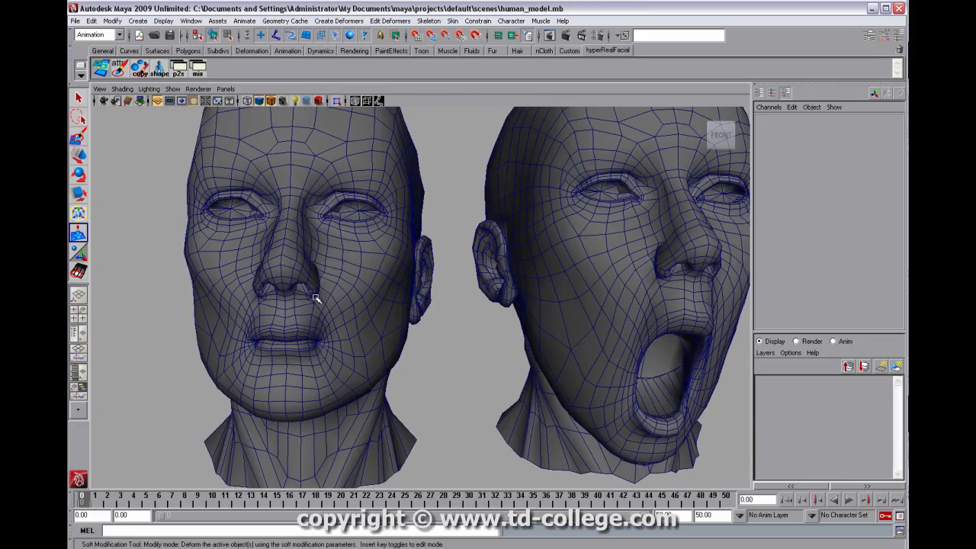
pyautogui.click(314, 295)
pyautogui.moveTo(311, 370); pyautogui.dragTo(320, 299)
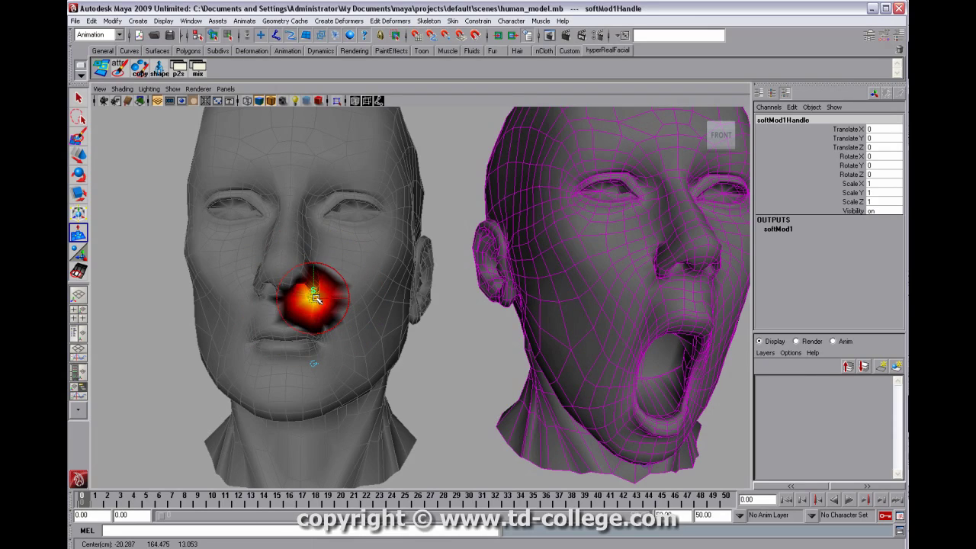
pyautogui.moveTo(316, 303); pyautogui.dragTo(315, 296)
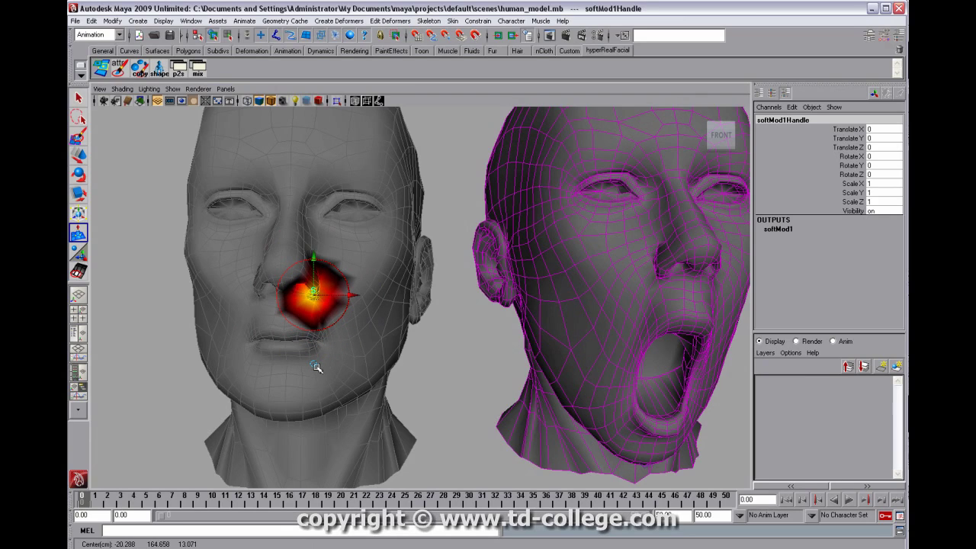
pyautogui.press('b')
pyautogui.moveTo(315, 297); pyautogui.dragTo(315, 300)
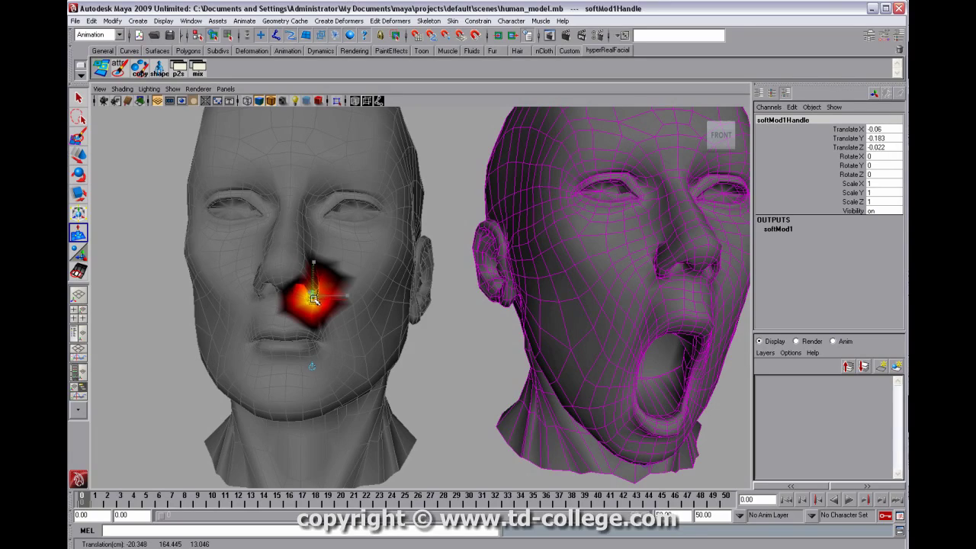
pyautogui.keyDown('alt'); pyautogui.moveTo(446, 314); pyautogui.dragTo(268, 312, button='middle'); pyautogui.keyUp('alt')
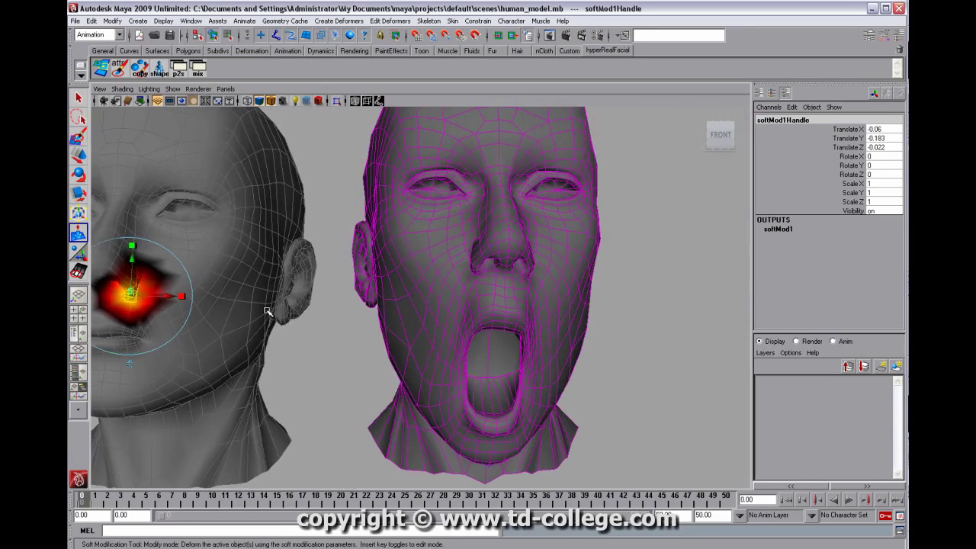
pyautogui.click(335, 355)
# Soft-modify the area beside the duplicate's right nostril, moving it about 0.12, -0.12, -0.01 in X, Y and Z.
pyautogui.keyDown('alt'); pyautogui.moveTo(130, 328); pyautogui.dragTo(214, 325, button='middle'); pyautogui.keyUp('alt')
pyautogui.click(171, 288)
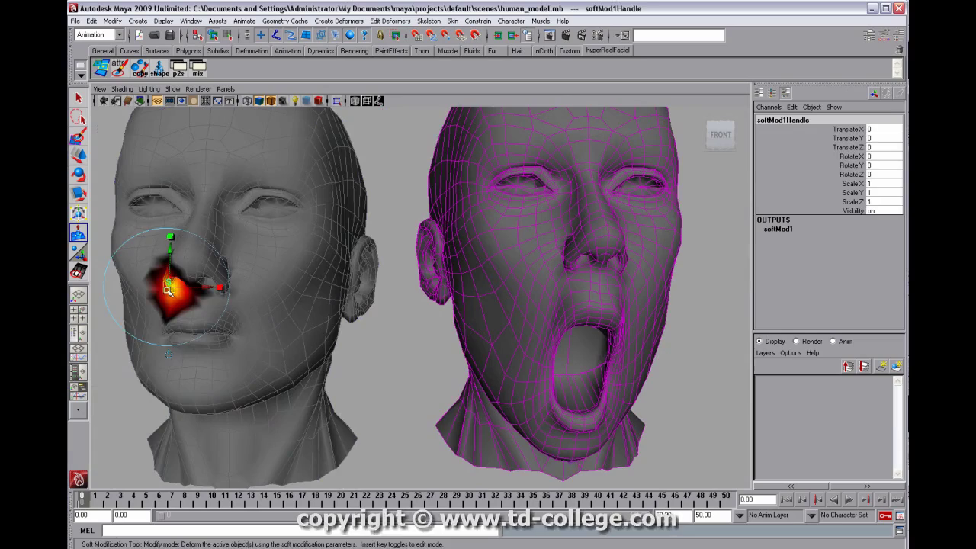
pyautogui.moveTo(169, 288); pyautogui.dragTo(170, 292)
pyautogui.keyDown('alt'); pyautogui.moveTo(496, 346); pyautogui.dragTo(316, 333); pyautogui.keyUp('alt')
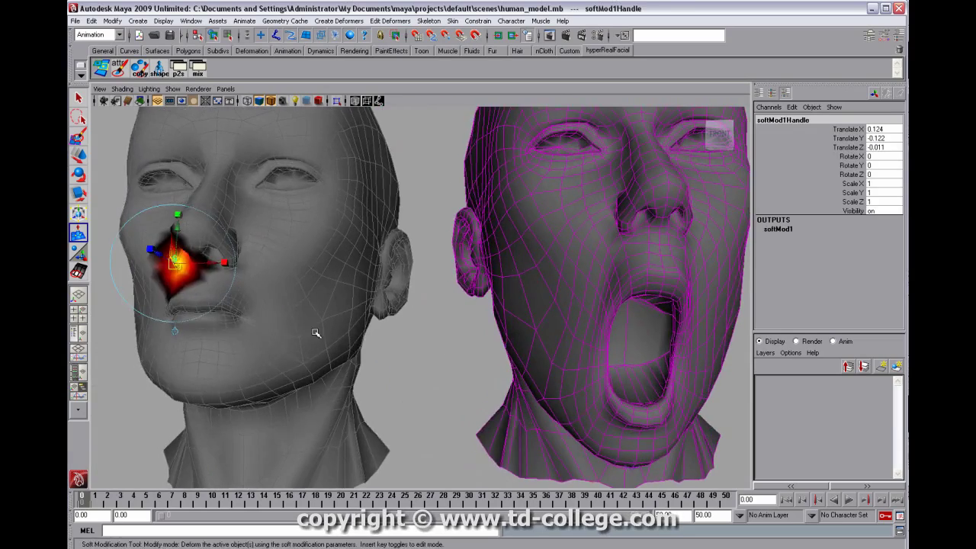
pyautogui.click(404, 360)
# Soft-modify the creases above both of the duplicate's mouth corners, moving the right one outward about -0.22 in X and -0.03 in Z.
pyautogui.click(249, 287)
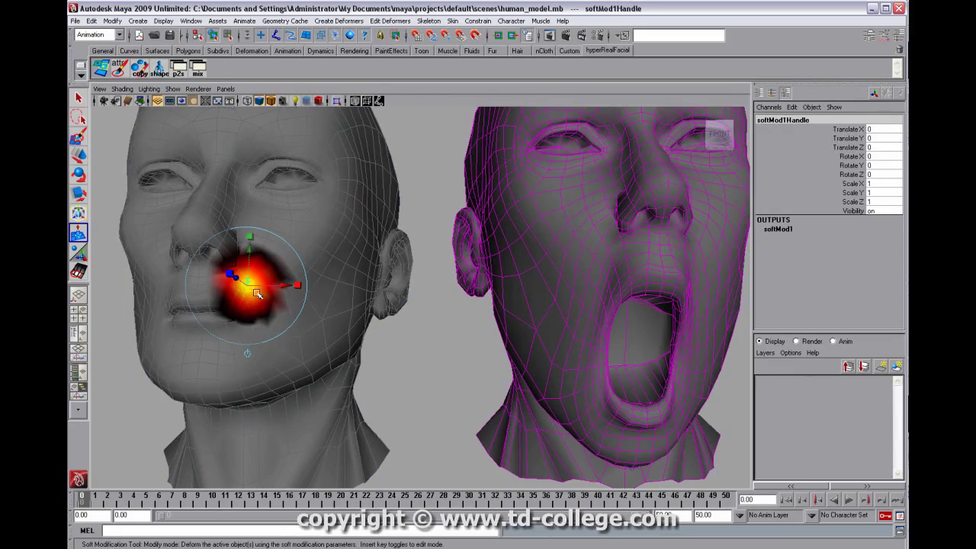
pyautogui.click(384, 383)
pyautogui.keyDown('alt'); pyautogui.moveTo(254, 265); pyautogui.dragTo(339, 299); pyautogui.keyUp('alt')
pyautogui.click(243, 295)
pyautogui.moveTo(243, 297); pyautogui.dragTo(238, 297)
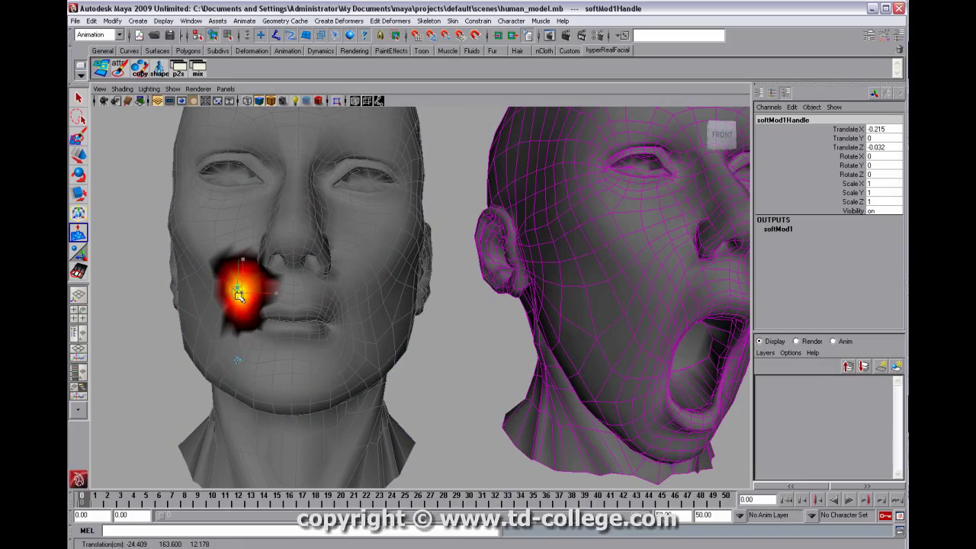
# Nudge the crease above the duplicate's left mouth corner about 0.06, 0.03, 0.01 in X, Y and Z.
pyautogui.keyDown('alt'); pyautogui.moveTo(506, 266); pyautogui.dragTo(396, 259); pyautogui.keyUp('alt')
pyautogui.keyDown('alt'); pyautogui.moveTo(498, 270); pyautogui.dragTo(251, 262); pyautogui.keyUp('alt')
pyautogui.click(216, 294)
pyautogui.moveTo(216, 294); pyautogui.dragTo(215, 295)
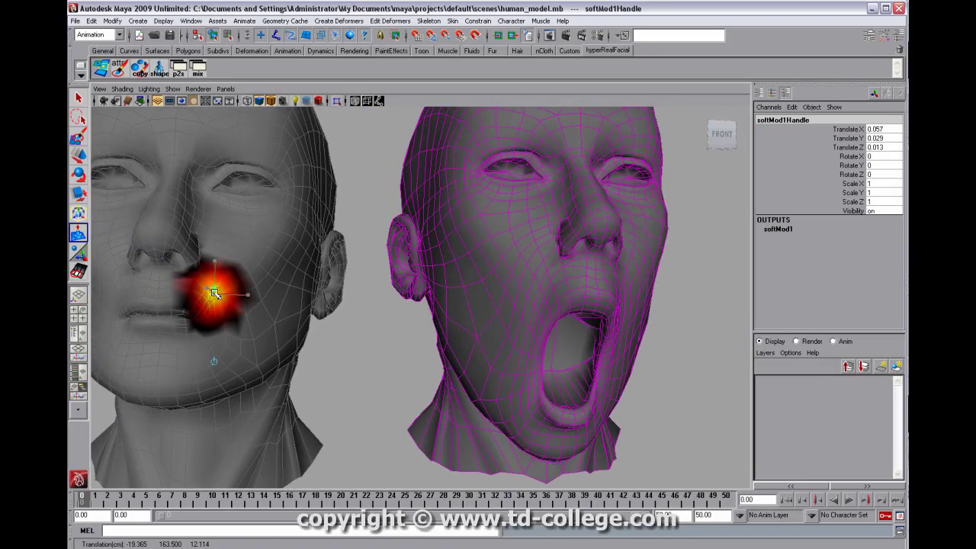
pyautogui.click(361, 345)
# Place a soft modification below the duplicate's right mouth corner and scale it to about 2.22 in Z.
pyautogui.keyDown('alt'); pyautogui.moveTo(361, 345); pyautogui.dragTo(324, 305); pyautogui.keyUp('alt')
pyautogui.click(290, 326)
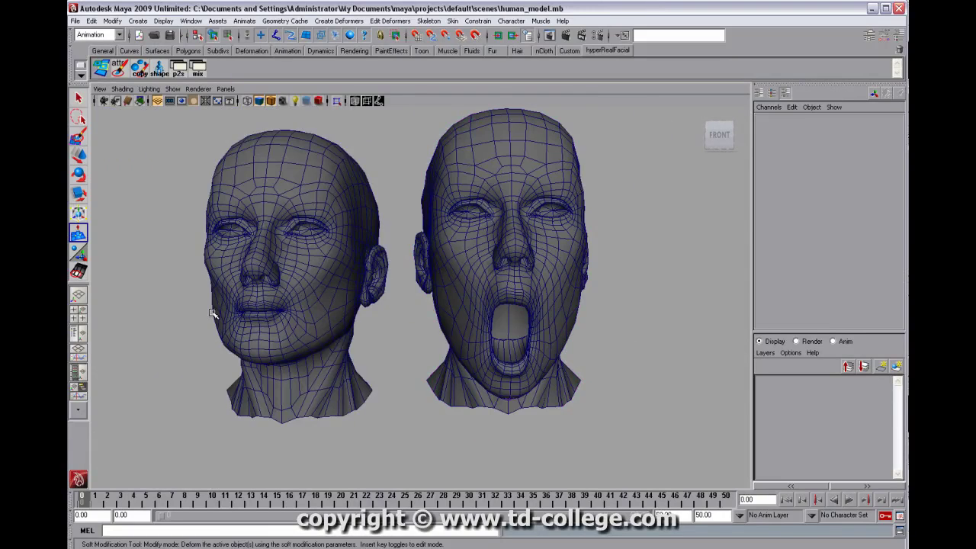
pyautogui.keyDown('alt'); pyautogui.moveTo(343, 267); pyautogui.dragTo(320, 267); pyautogui.keyUp('alt')
pyautogui.click(237, 322)
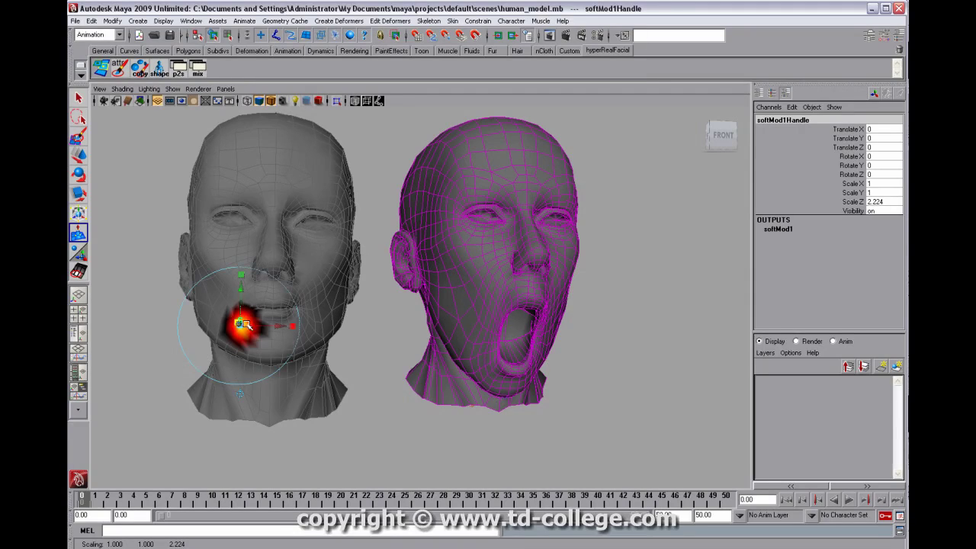
# Undo the Z scaling and move the soft modification below the duplicate's right mouth corner about -0.01, 0.57, 0.06 in X, Y and Z.
pyautogui.hotkey('ctrl', 'z')
pyautogui.keyDown('alt'); pyautogui.moveTo(244, 334); pyautogui.dragTo(234, 308); pyautogui.keyUp('alt')
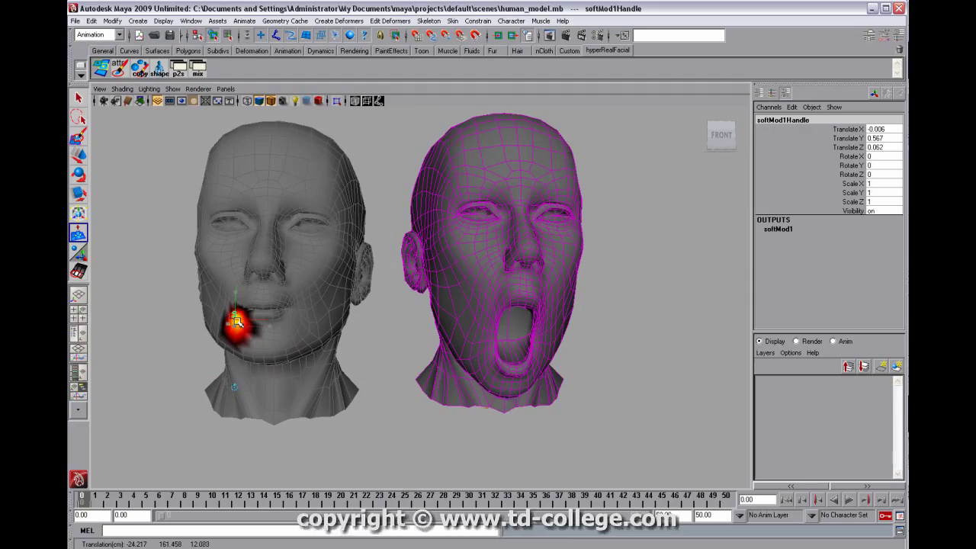
pyautogui.click(628, 338)
# Examine the original head's open mouth and cheeks from the front and both sides alongside the duplicate.
pyautogui.keyDown('alt'); pyautogui.moveTo(627, 338); pyautogui.dragTo(656, 344); pyautogui.keyUp('alt')
pyautogui.keyDown('alt'); pyautogui.moveTo(656, 344); pyautogui.dragTo(492, 332, button='middle'); pyautogui.keyUp('alt')
pyautogui.keyDown('alt'); pyautogui.moveTo(492, 332); pyautogui.dragTo(521, 318, button='right'); pyautogui.keyUp('alt')
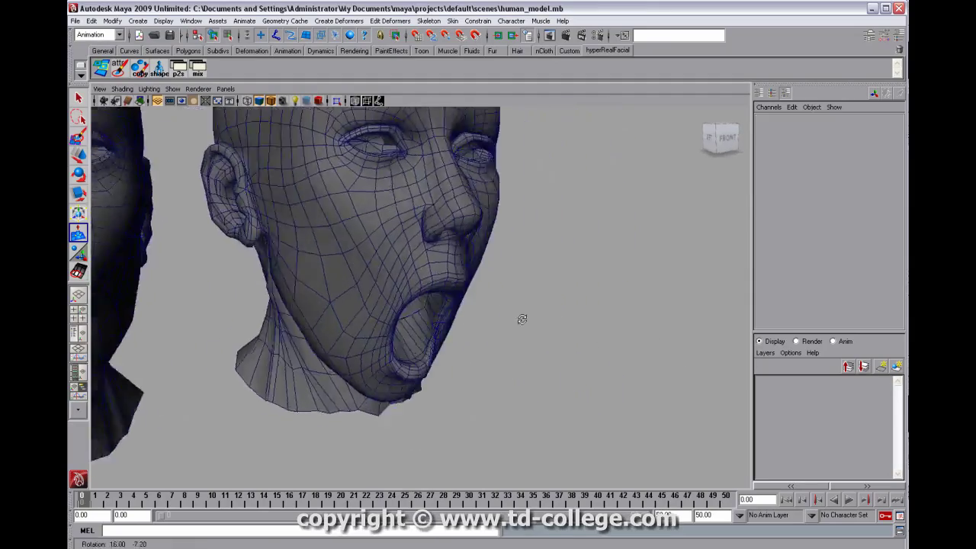
pyautogui.keyDown('alt'); pyautogui.moveTo(520, 318); pyautogui.dragTo(420, 295); pyautogui.keyUp('alt')
pyautogui.keyDown('alt'); pyautogui.moveTo(420, 295); pyautogui.dragTo(462, 285, button='right'); pyautogui.keyUp('alt')
pyautogui.press('q')
pyautogui.click(384, 325)
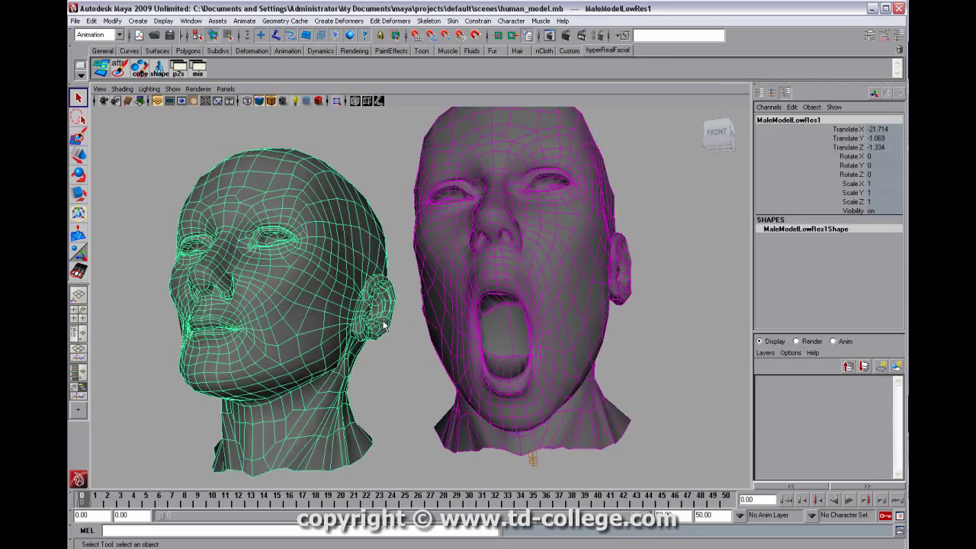
pyautogui.keyDown('alt'); pyautogui.moveTo(384, 324); pyautogui.dragTo(407, 322); pyautogui.keyUp('alt')
# Vary the original head's corrective_blend weight for MaleModelLowRes1 to compare the open-jaw shape from the front and side, ending at 0.
pyautogui.click(582, 308)
pyautogui.click(793, 256)
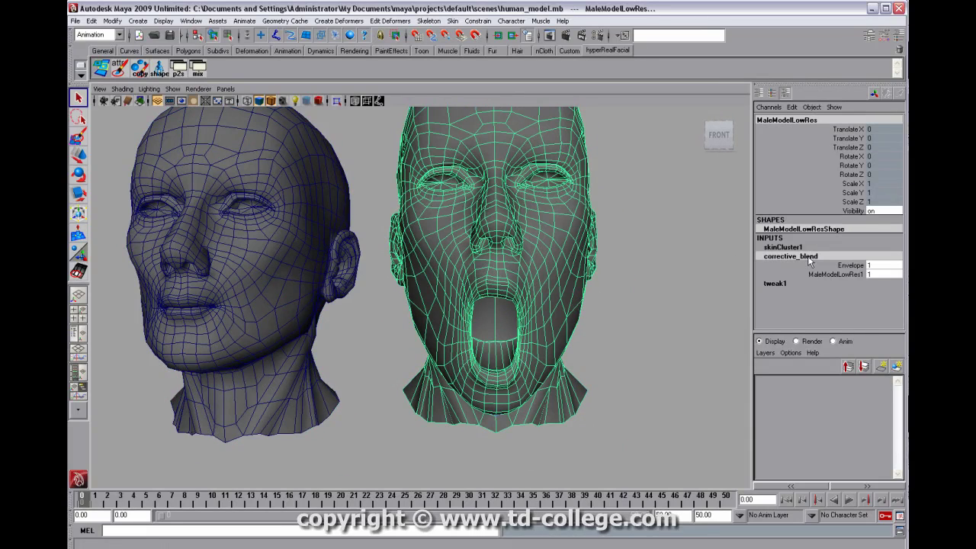
pyautogui.click(835, 274)
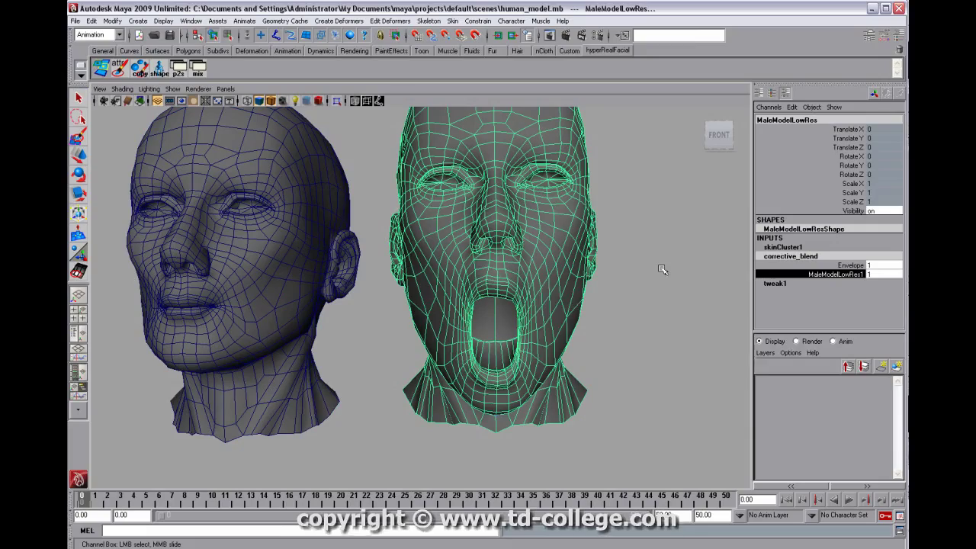
pyautogui.moveTo(661, 269); pyautogui.dragTo(612, 287, button='middle')
pyautogui.keyDown('alt'); pyautogui.moveTo(613, 287); pyautogui.dragTo(593, 285, button='right'); pyautogui.keyUp('alt')
pyautogui.keyDown('alt'); pyautogui.moveTo(640, 281); pyautogui.dragTo(575, 281); pyautogui.keyUp('alt')
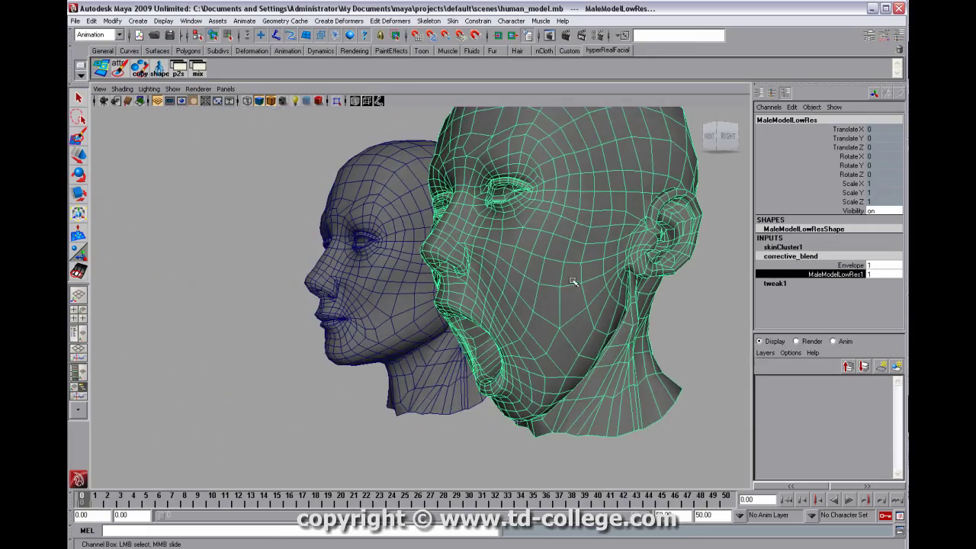
pyautogui.moveTo(586, 279); pyautogui.dragTo(509, 293, button='middle')
pyautogui.keyDown('alt'); pyautogui.moveTo(463, 295); pyautogui.dragTo(540, 288); pyautogui.keyUp('alt')
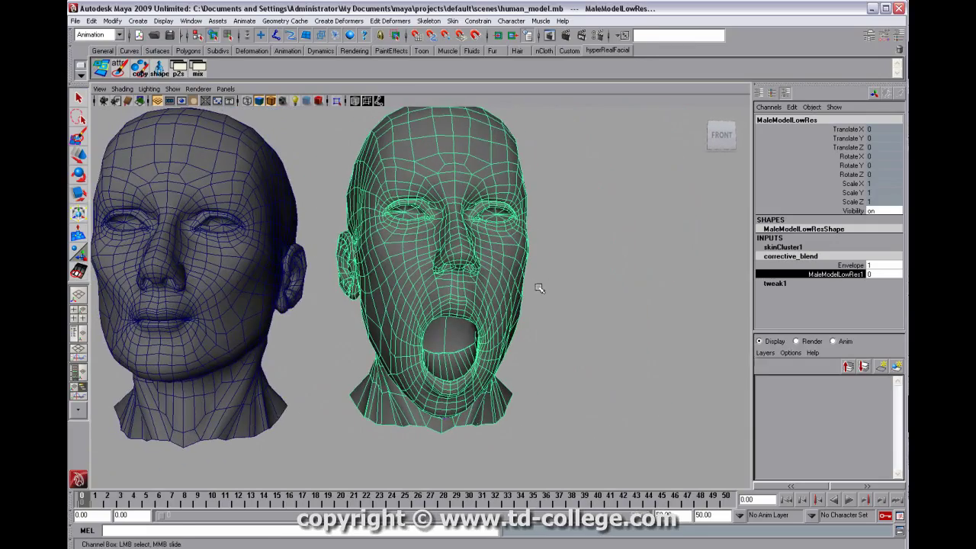